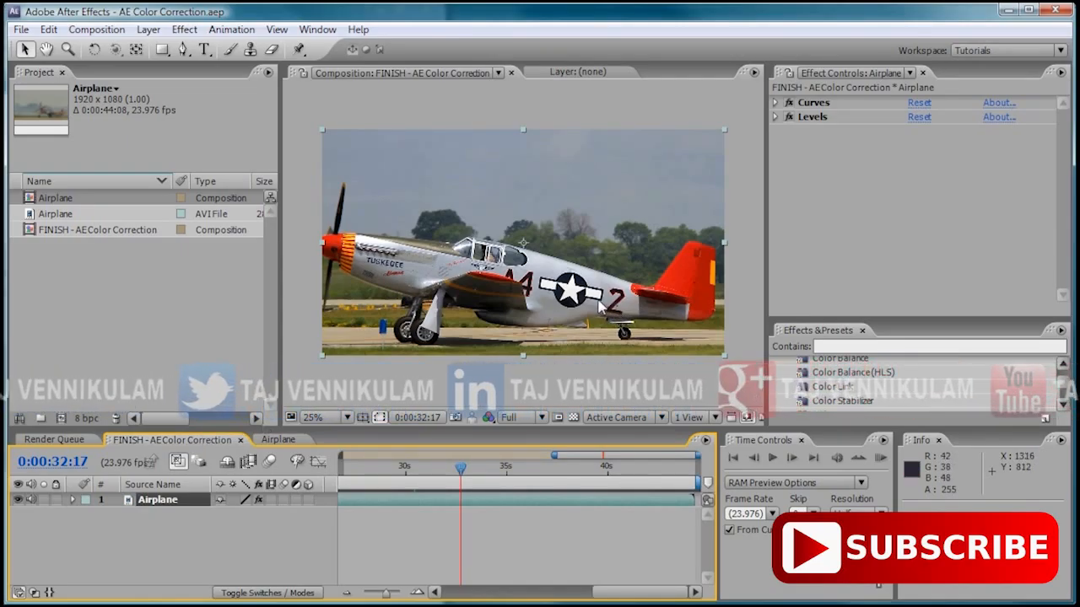
Compare the uncorrected Airplane composition with the FINISH - AE Color Correction composition
{"action": "left_click", "coordinate": [285, 441]}
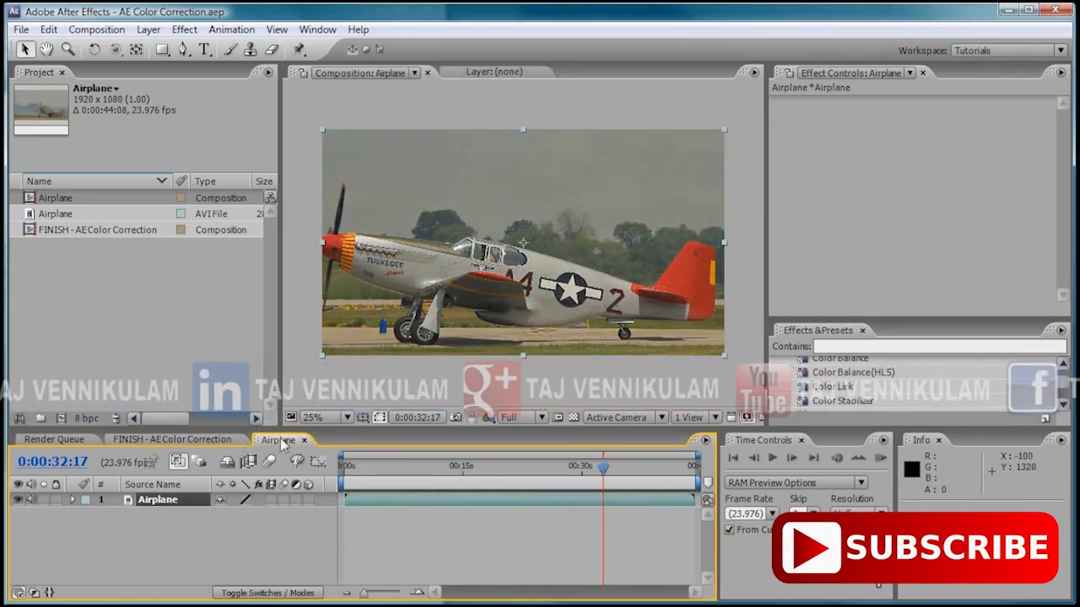
{"action": "left_click", "coordinate": [203, 437]}
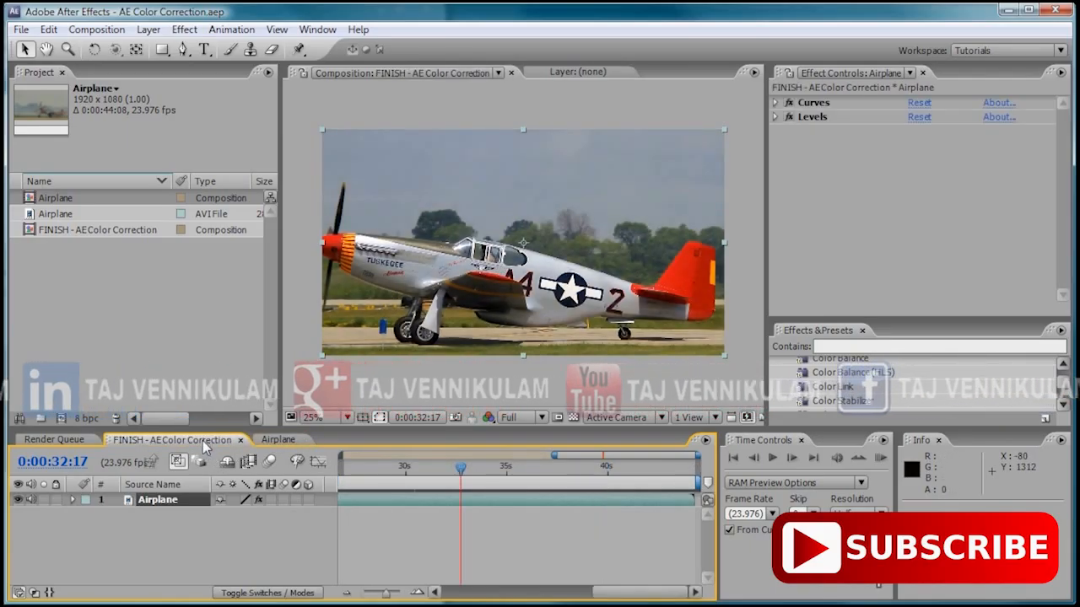
Save the current frame of the Airplane composition as a layered Photoshop file named Airplane
{"action": "left_click", "coordinate": [266, 437]}
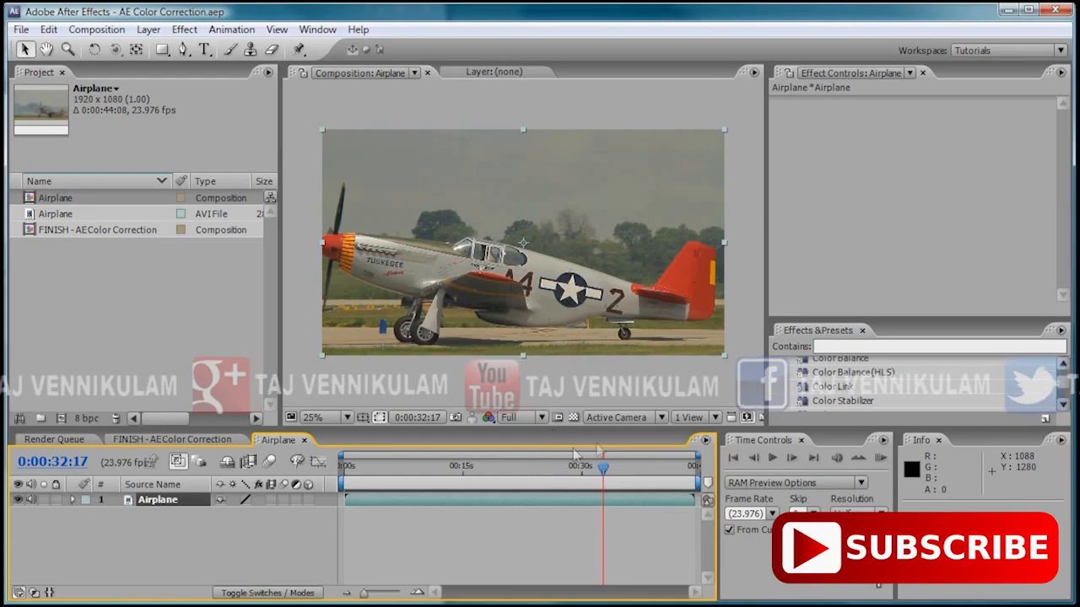
{"action": "left_click", "coordinate": [100, 30]}
{"action": "mouse_move", "coordinate": [188, 235]}
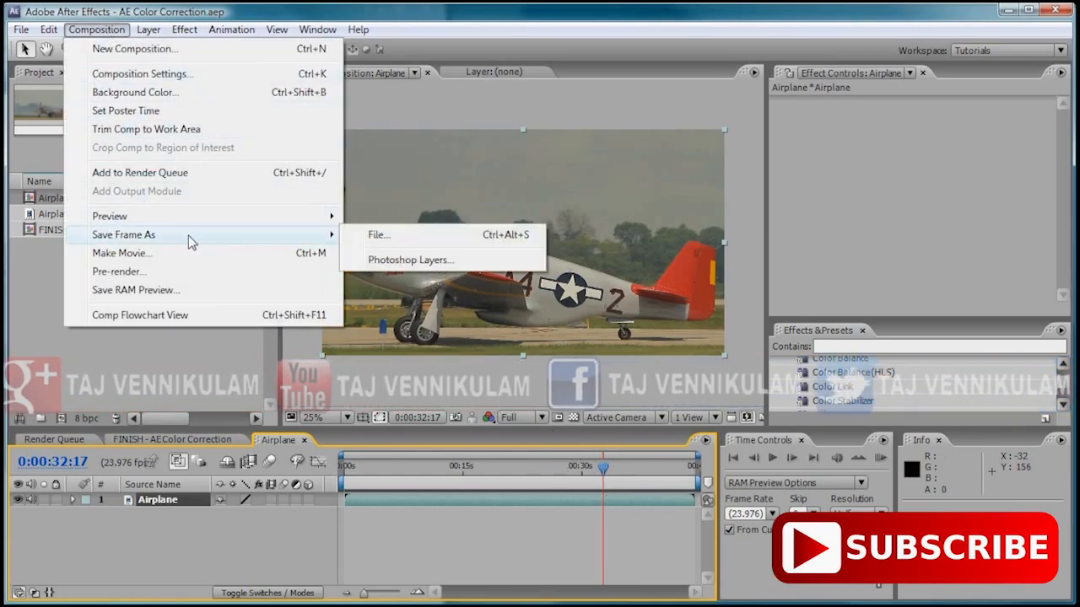
{"action": "left_click", "coordinate": [387, 261]}
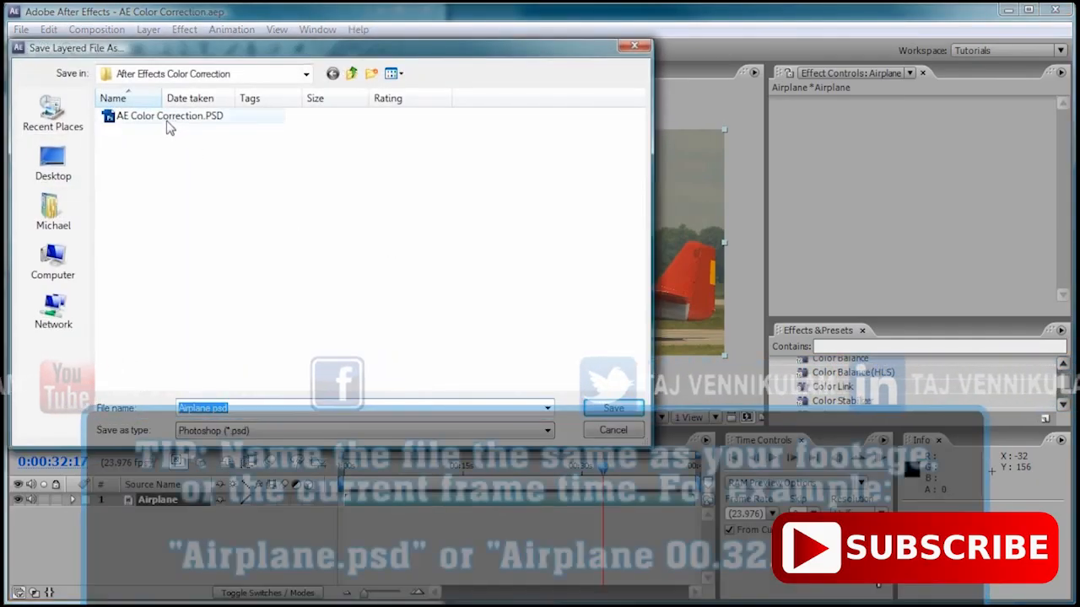
{"action": "left_click", "coordinate": [166, 122]}
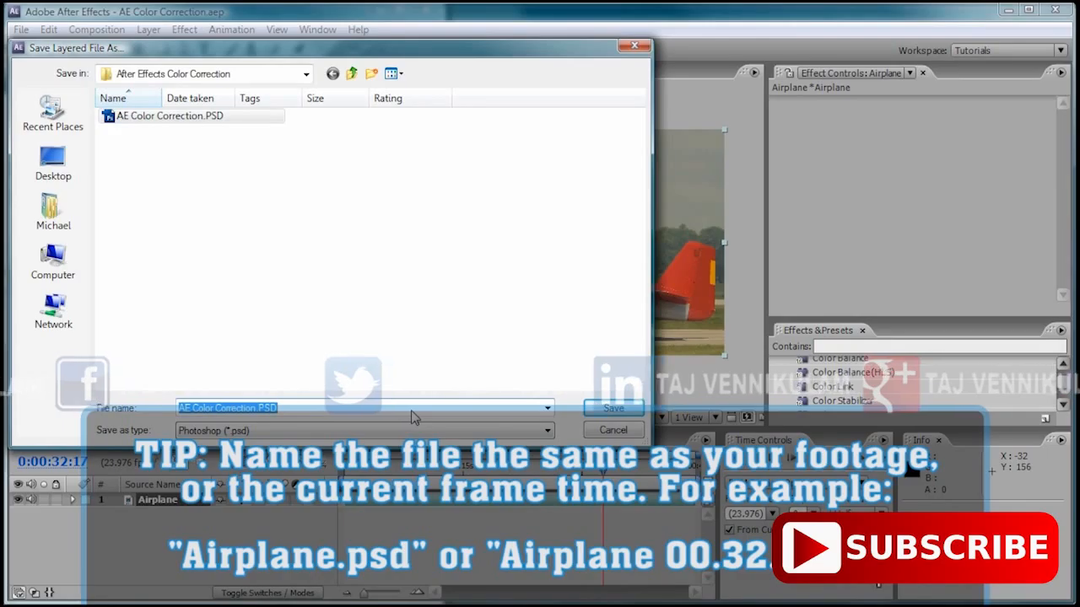
{"action": "type", "text": "Airplane"}
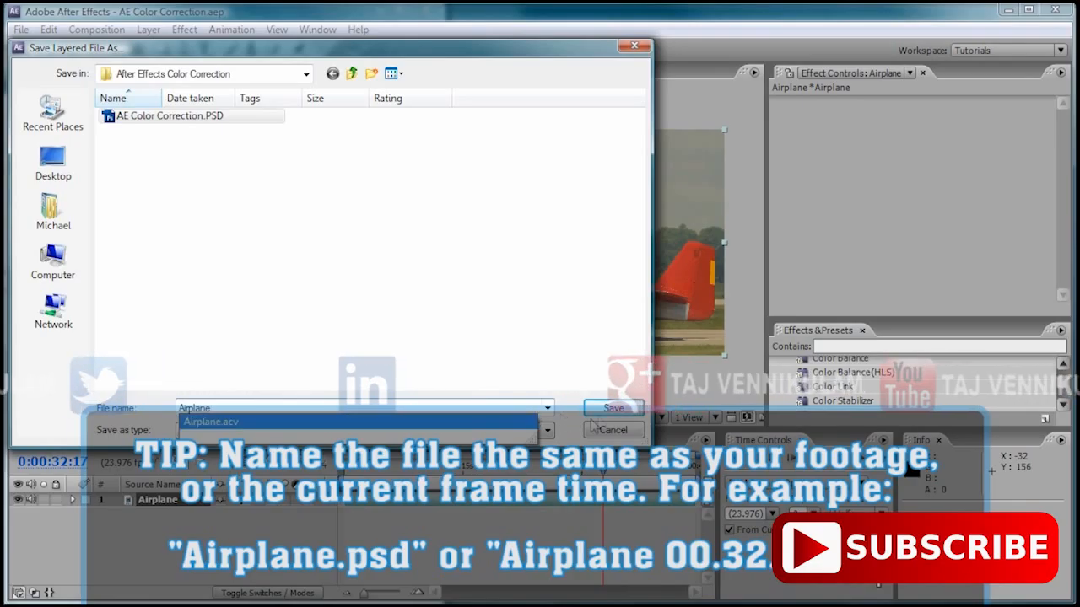
{"action": "key", "text": "Return"}
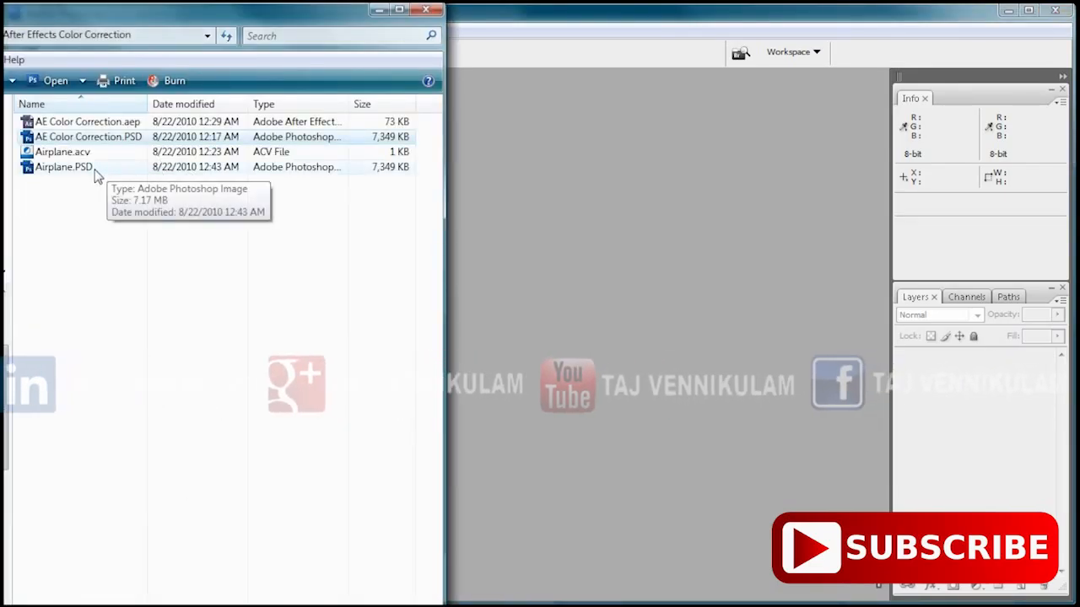
Switch to Photoshop and open Airplane.PSD from the After Effects Color Correction folder
{"action": "left_click_drag", "start_coordinate": [96, 172], "coordinate": [178, 178]}
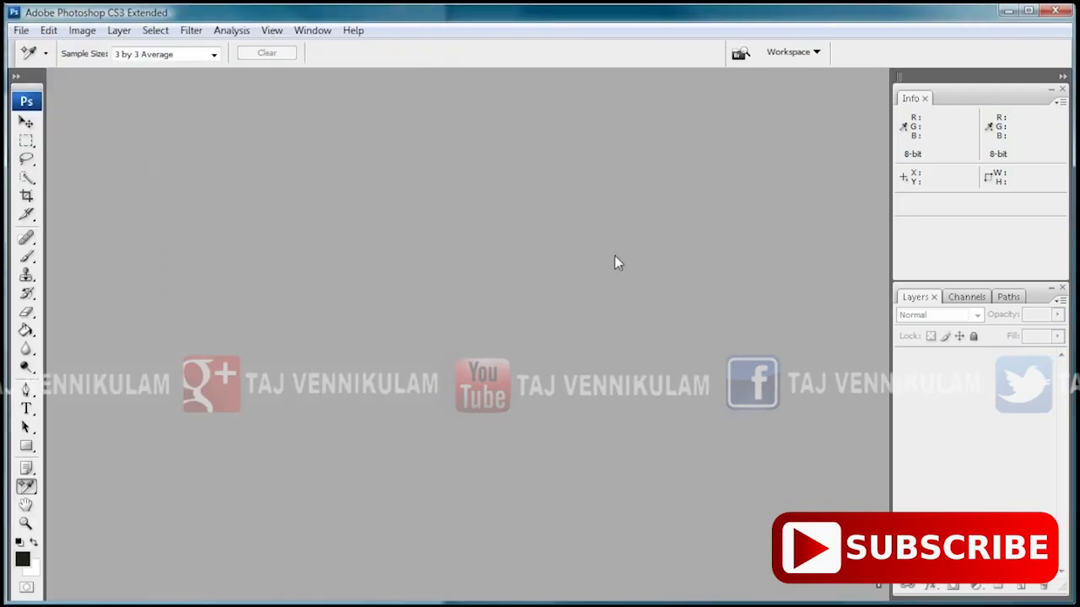
{"action": "left_click_drag", "start_coordinate": [614, 255], "coordinate": [514, 384]}
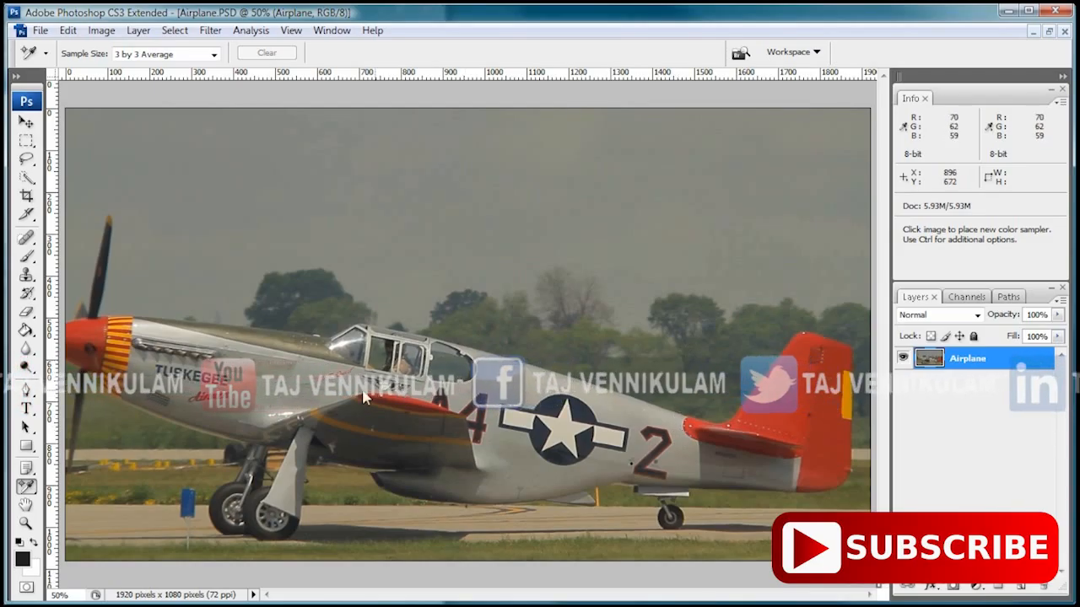
Switch to the Eyedropper tool and check its sample size options on the image
{"action": "left_click", "coordinate": [28, 488]}
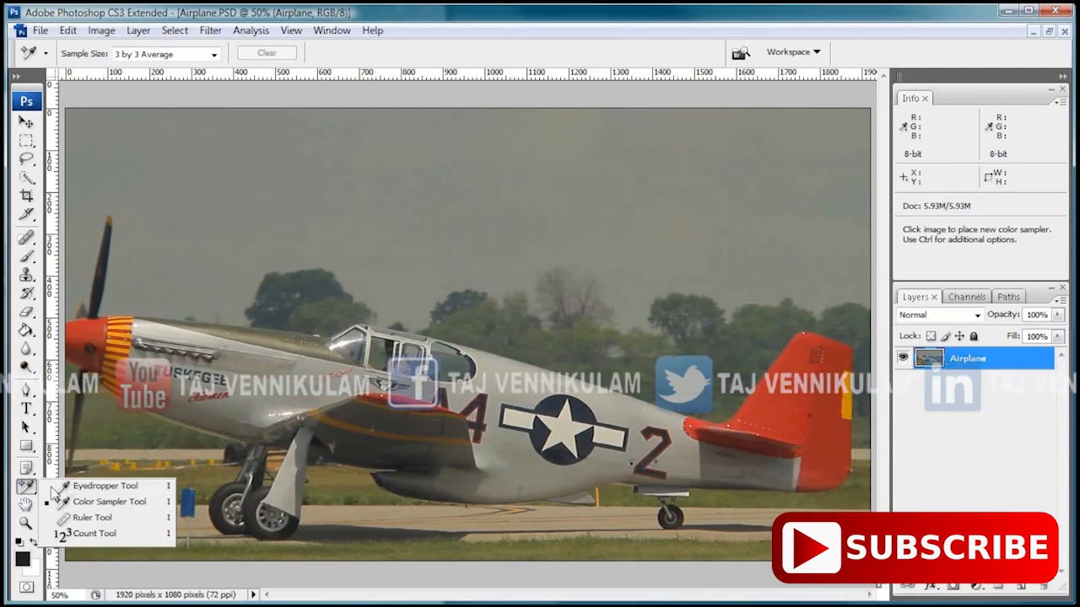
{"action": "left_click", "coordinate": [118, 485]}
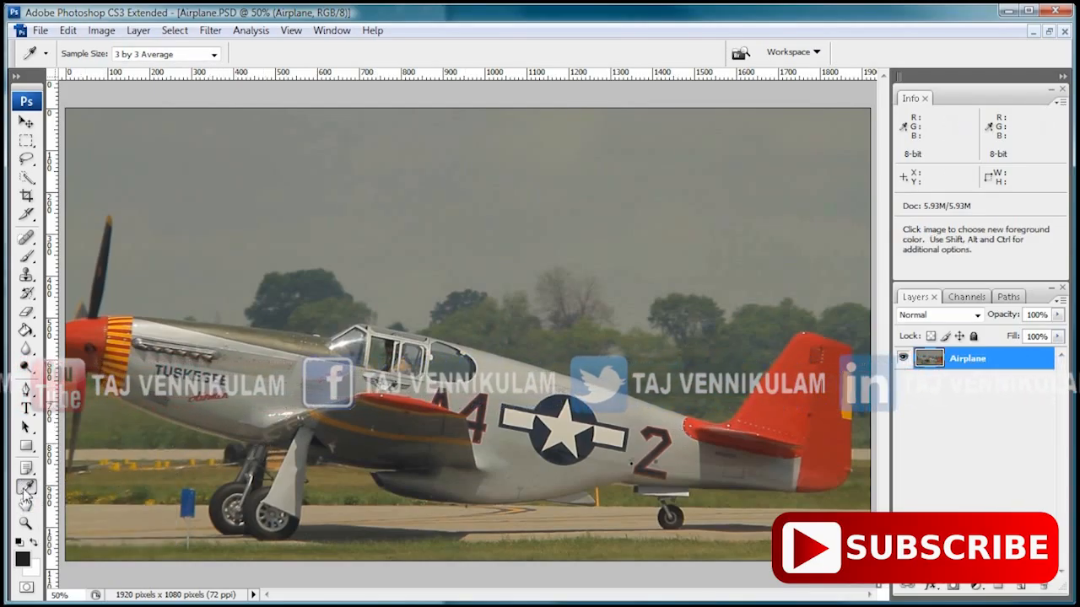
{"action": "left_click", "coordinate": [28, 488]}
{"action": "left_click", "coordinate": [118, 485]}
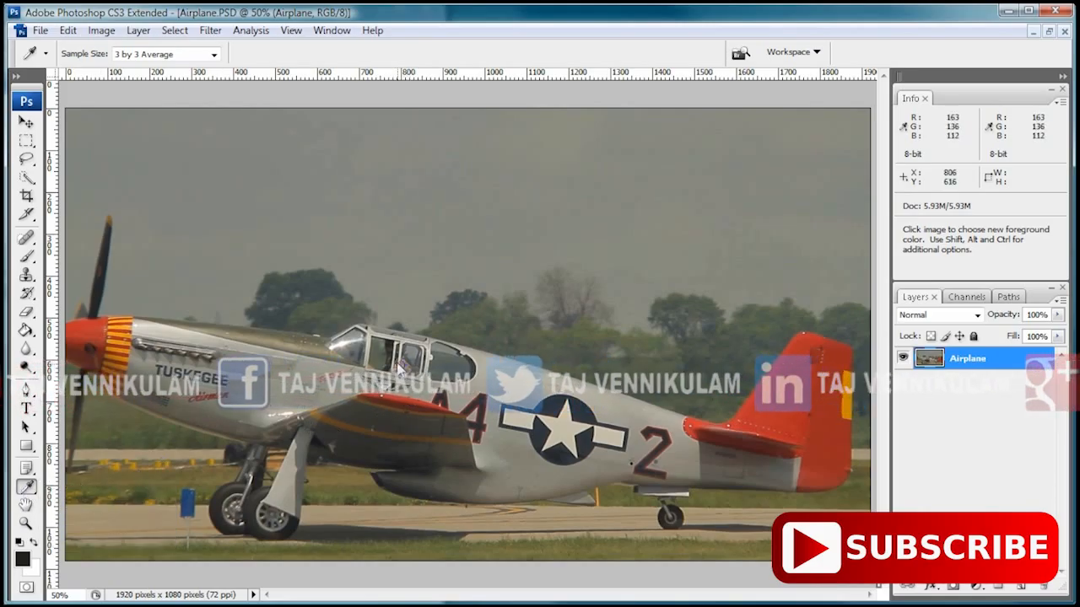
{"action": "right_click", "coordinate": [484, 371]}
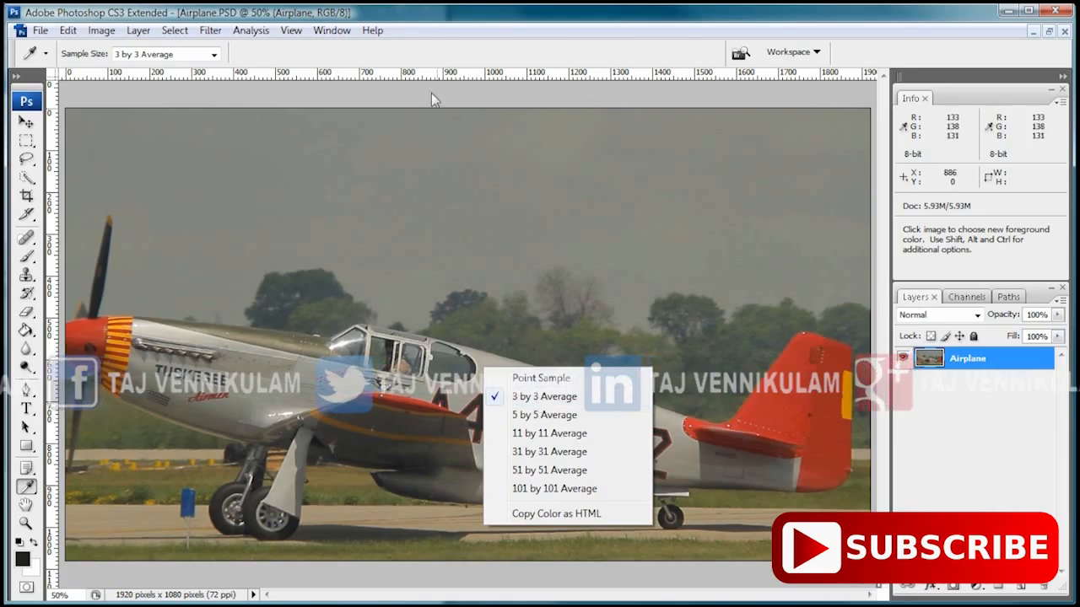
{"action": "left_click", "coordinate": [404, 14]}
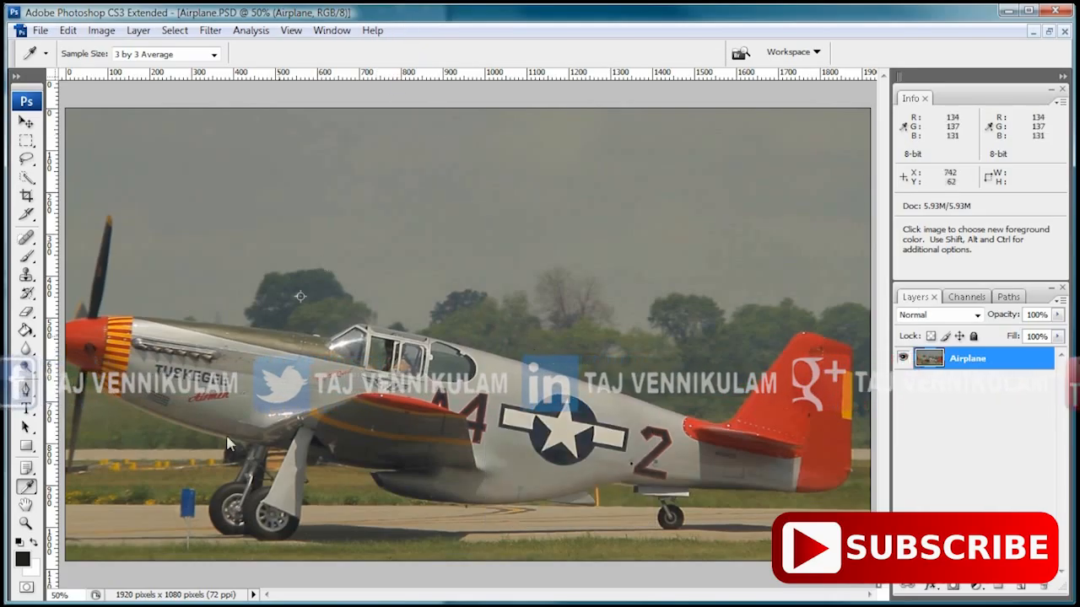
Activate the Color Sampler tool and check that the Info panel is enabled
{"action": "left_click", "coordinate": [26, 488]}
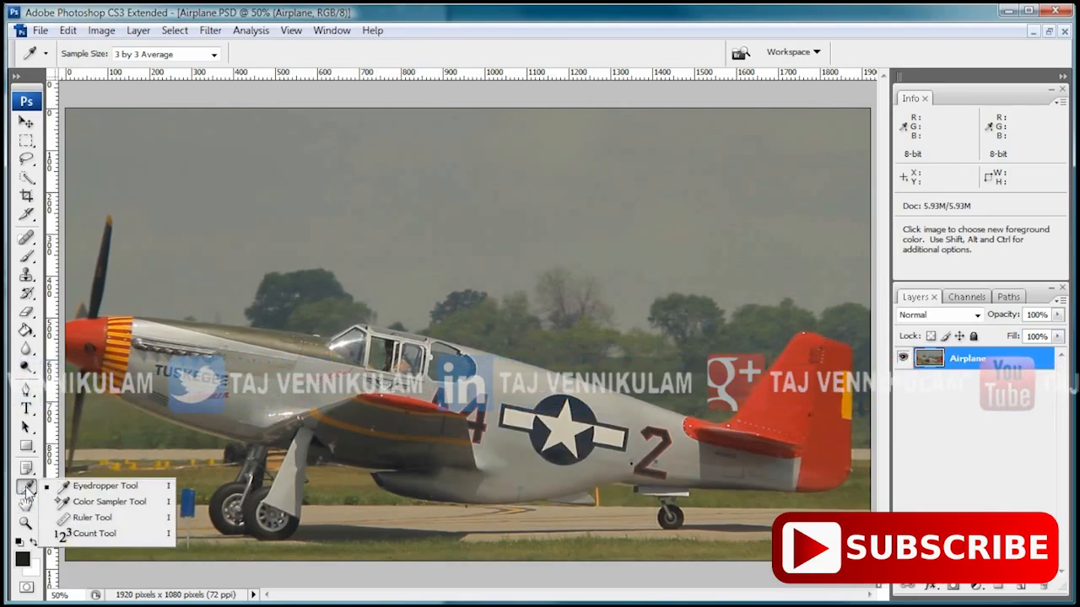
{"action": "left_click", "coordinate": [76, 504]}
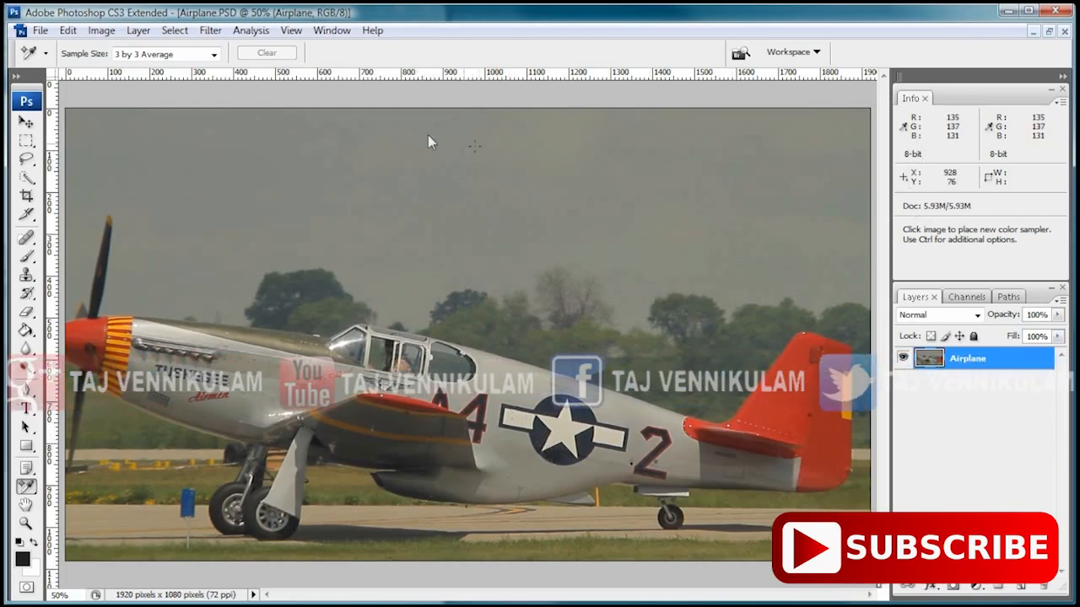
{"action": "left_click", "coordinate": [331, 31]}
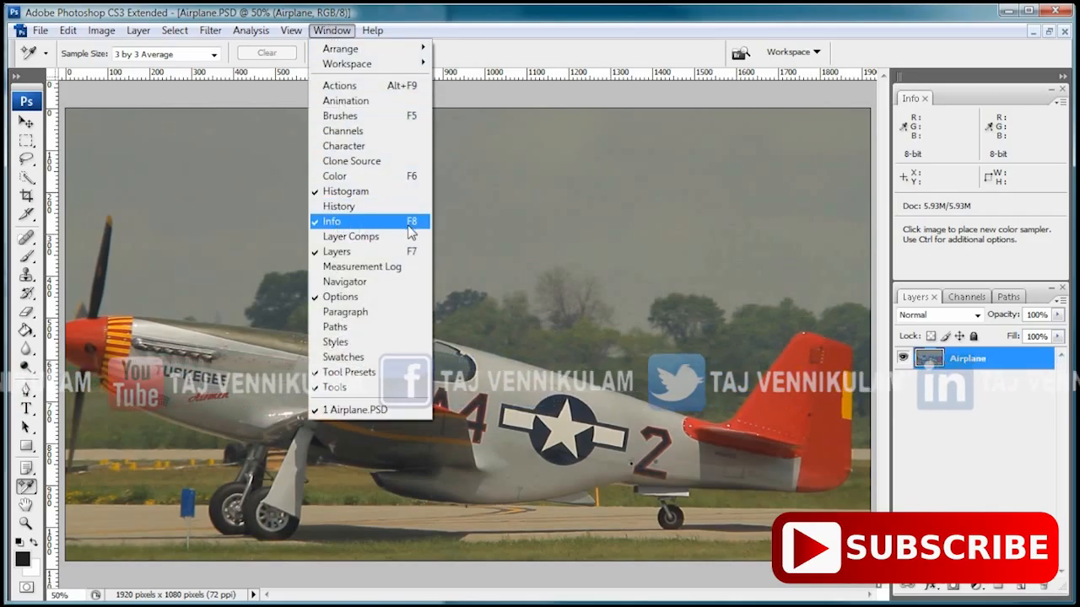
{"action": "left_click", "coordinate": [524, 25]}
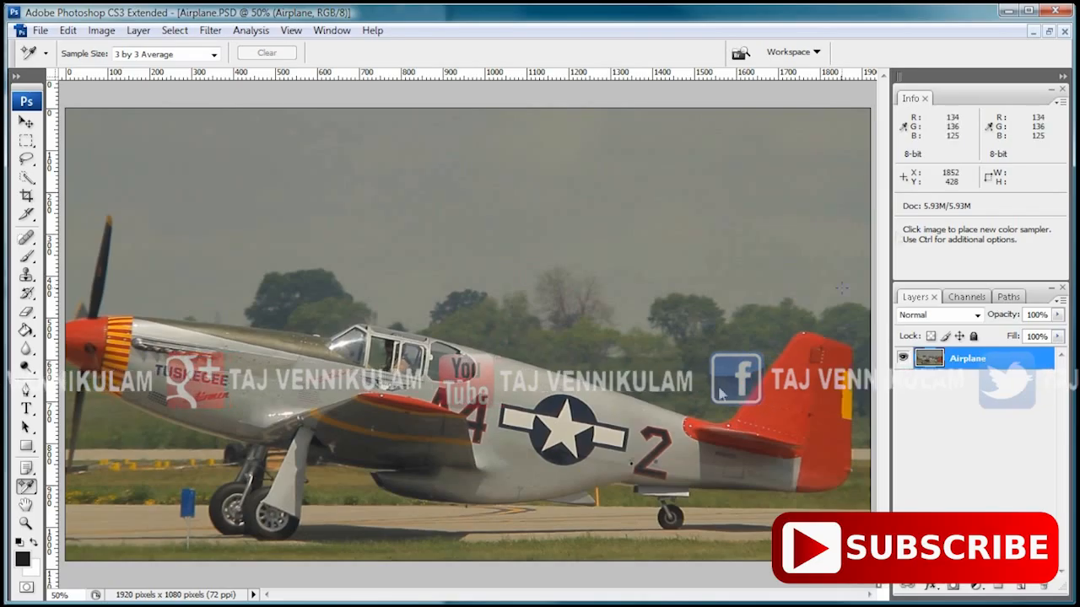
Place color samplers on the white star, the grey fuselage beside it, and the black tire of the front wheel
{"action": "left_click", "coordinate": [564, 428]}
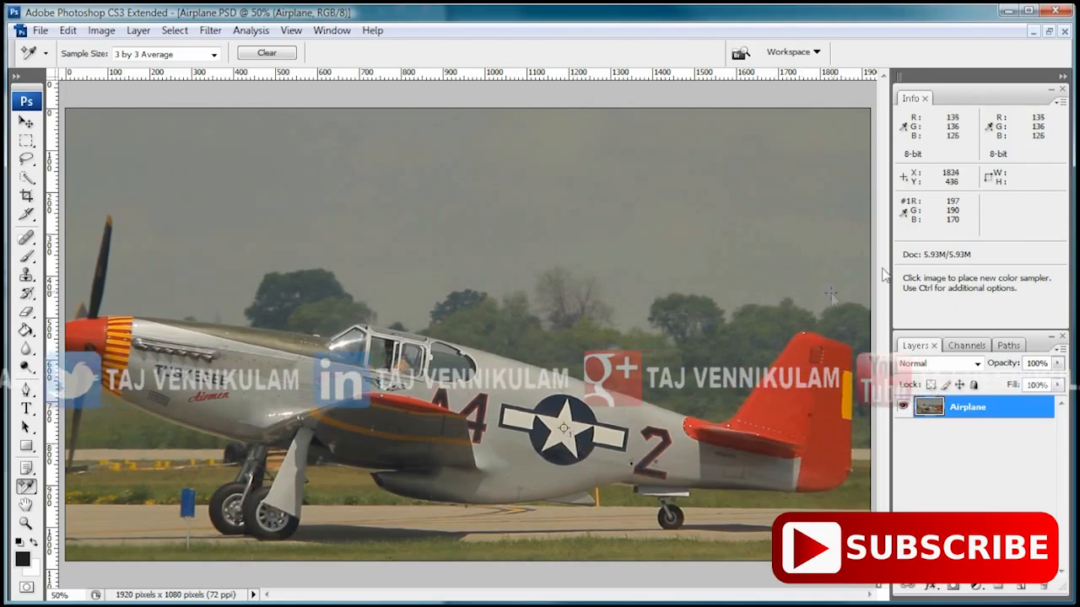
{"action": "left_click", "coordinate": [512, 450]}
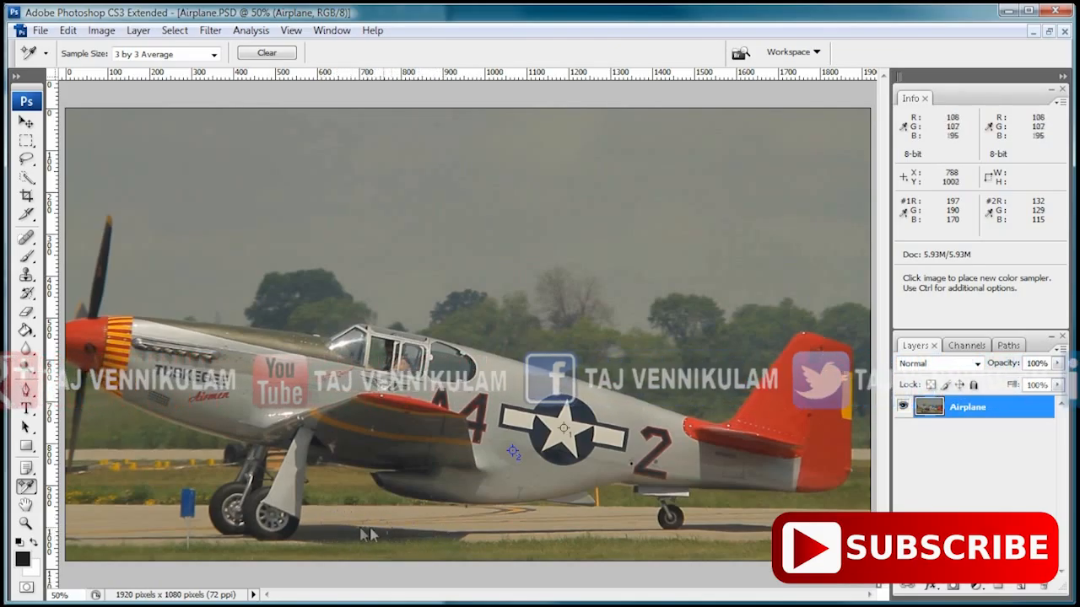
{"action": "left_click", "coordinate": [289, 534]}
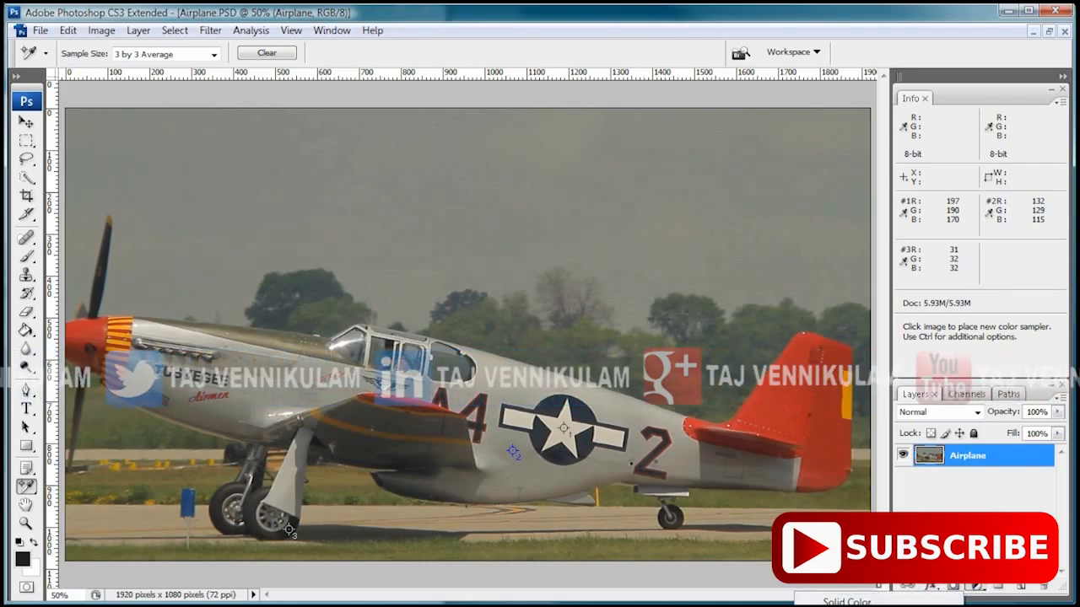
Add a Curves adjustment layer above the Airplane layer with Normal mode and 100% opacity
{"action": "left_click", "coordinate": [173, 31]}
{"action": "mouse_move", "coordinate": [138, 34]}
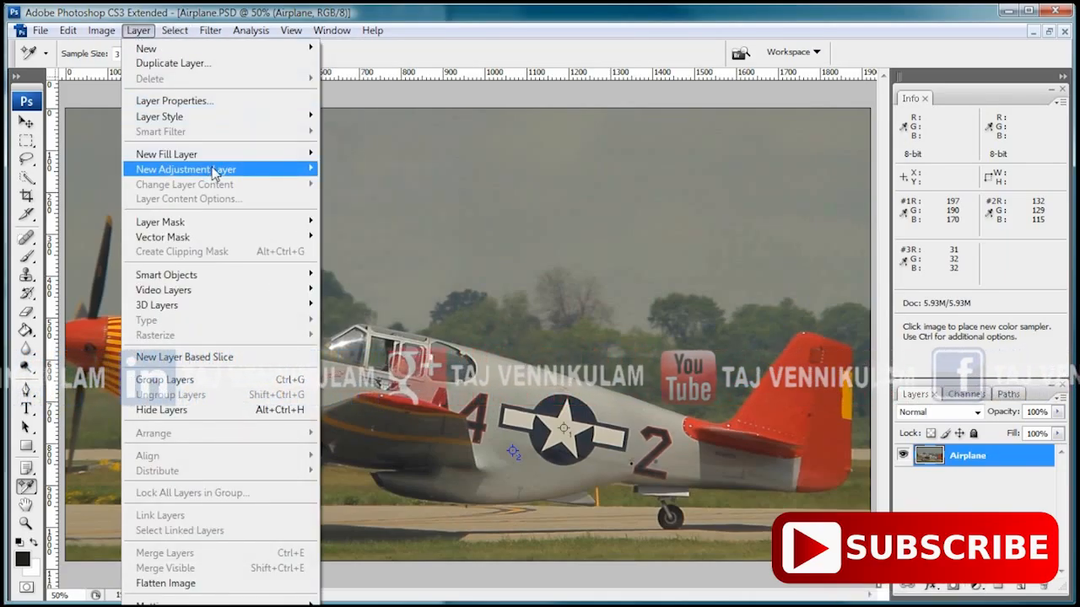
{"action": "mouse_move", "coordinate": [248, 172]}
{"action": "left_click", "coordinate": [354, 187]}
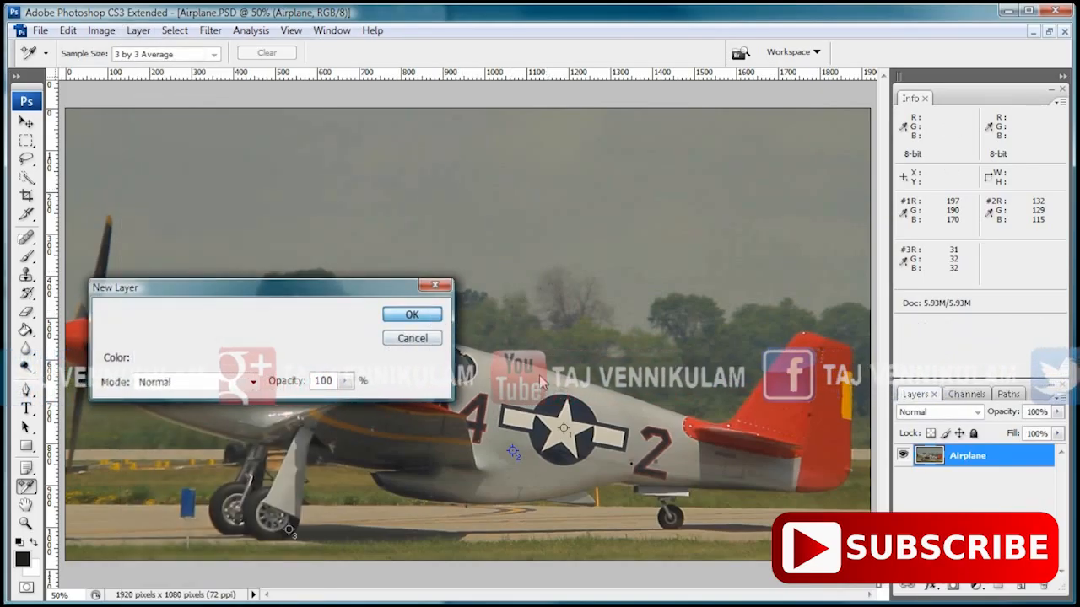
{"action": "key", "text": "Return"}
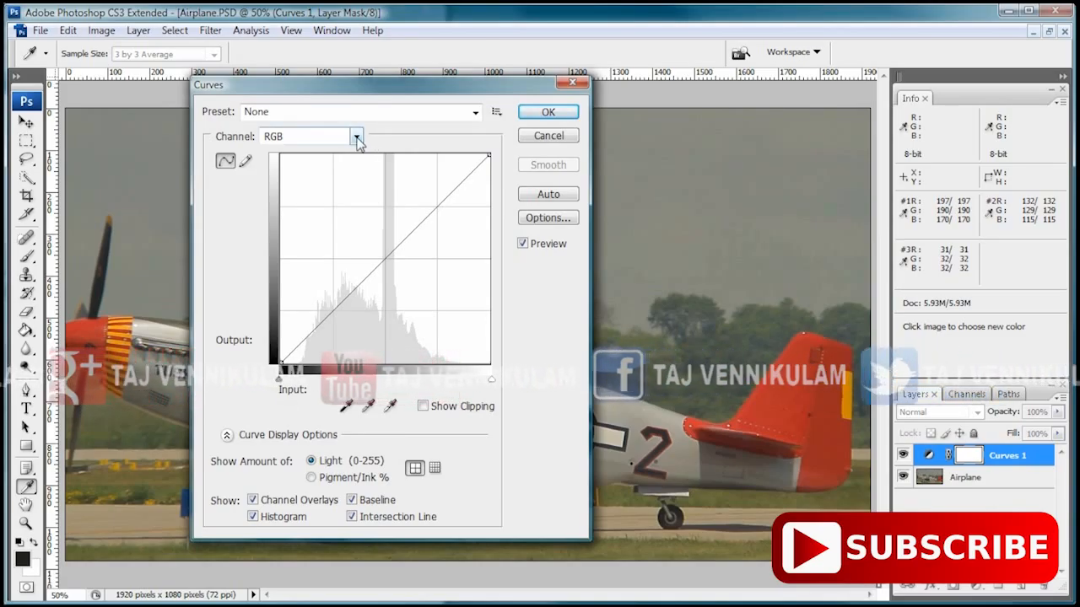
Add points to the Red channel curve from the three color samplers on the star, fuselage and tire
{"action": "left_click", "coordinate": [356, 138]}
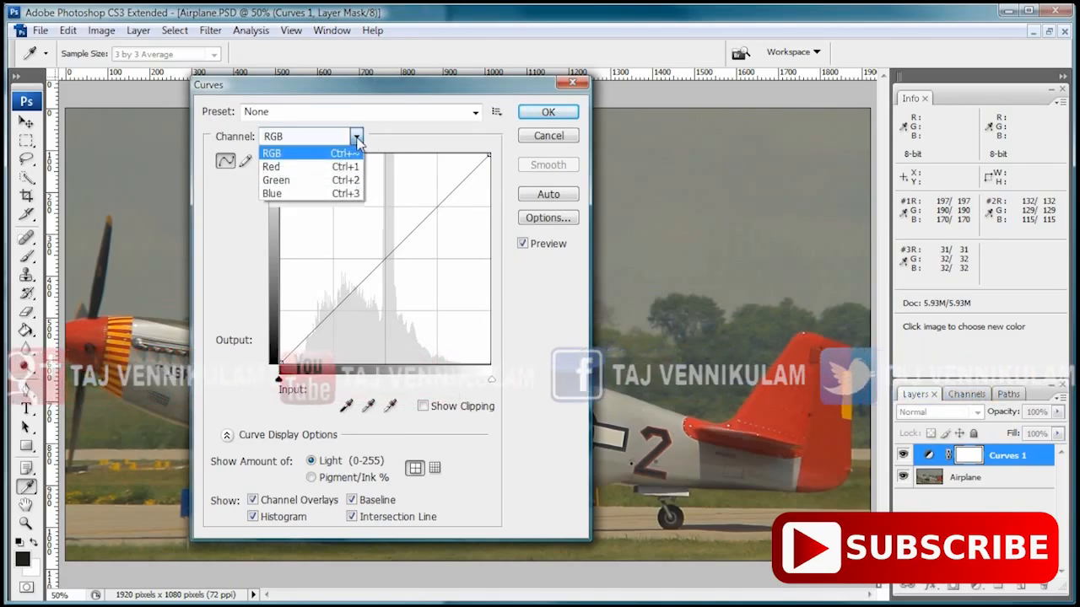
{"action": "left_click", "coordinate": [300, 174]}
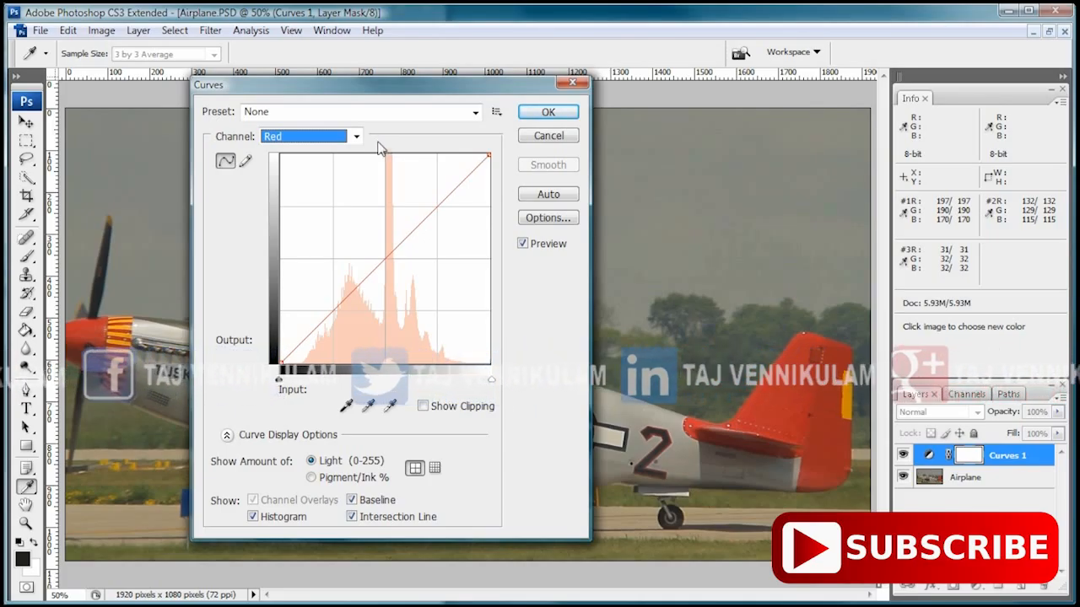
{"action": "left_click_drag", "start_coordinate": [411, 98], "coordinate": [269, 43]}
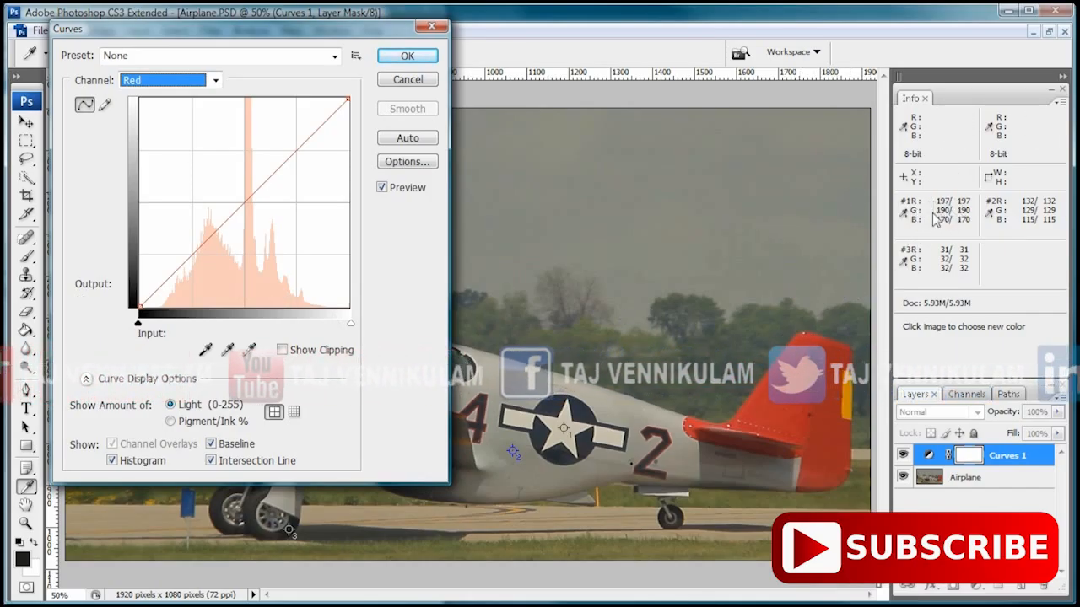
{"action": "left_click", "coordinate": [564, 430], "text": "ctrl"}
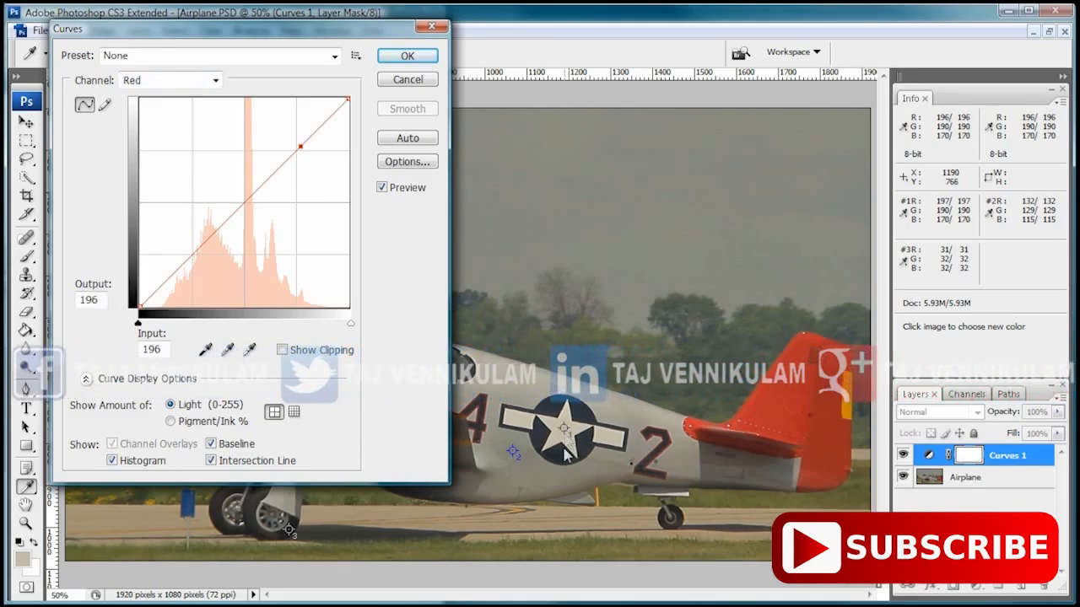
{"action": "left_click", "coordinate": [514, 455], "text": "ctrl"}
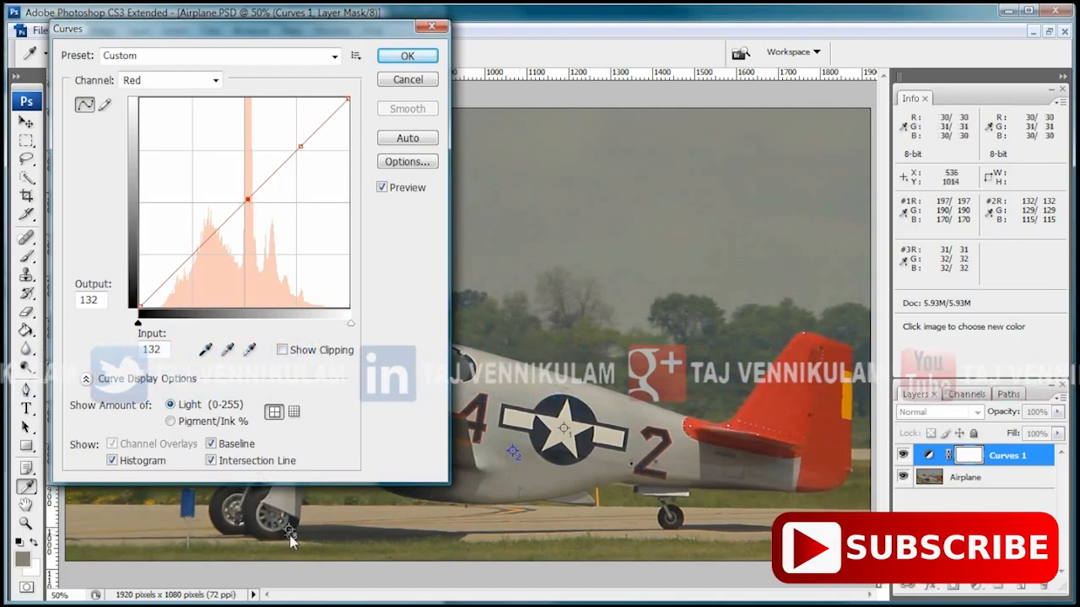
{"action": "left_click", "coordinate": [291, 534]}
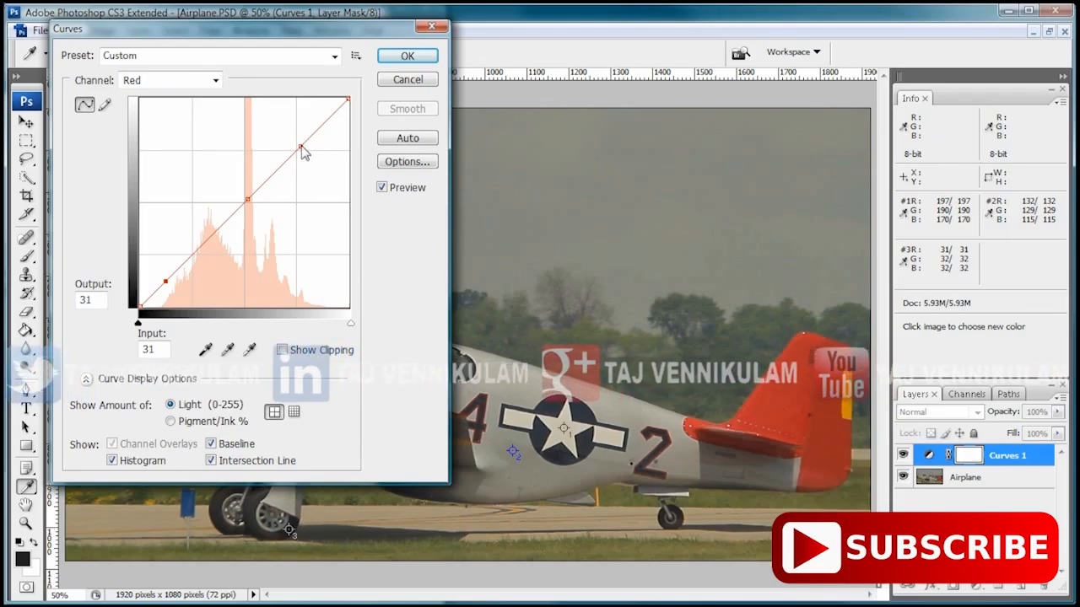
Add points to the Green channel curve from the same three samplers on the star, fuselage and tire
{"action": "left_click", "coordinate": [182, 80]}
{"action": "left_click", "coordinate": [170, 123]}
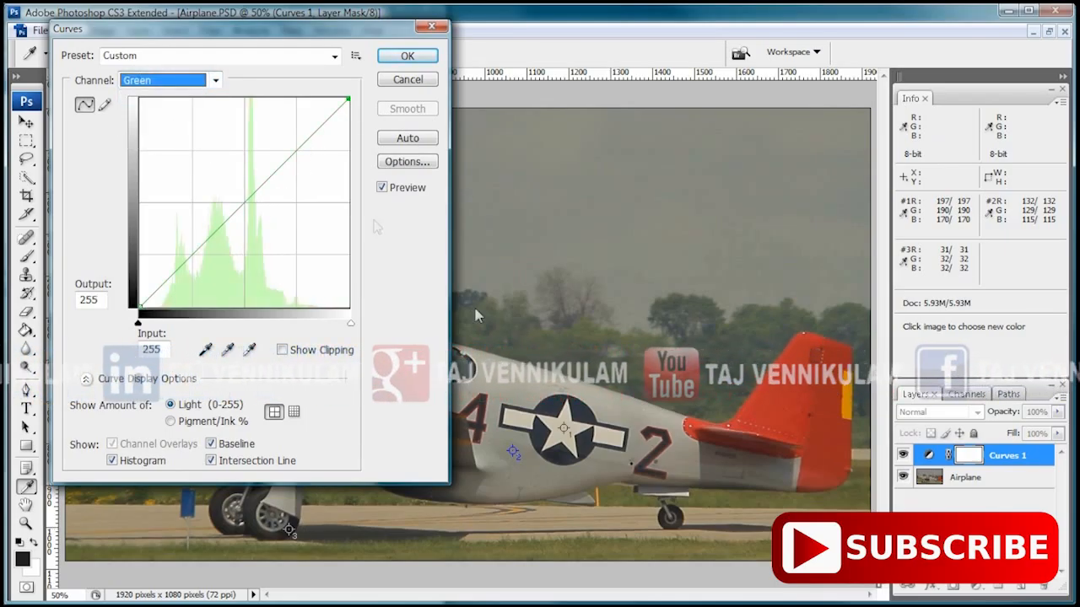
{"action": "left_click", "coordinate": [563, 427], "text": "ctrl"}
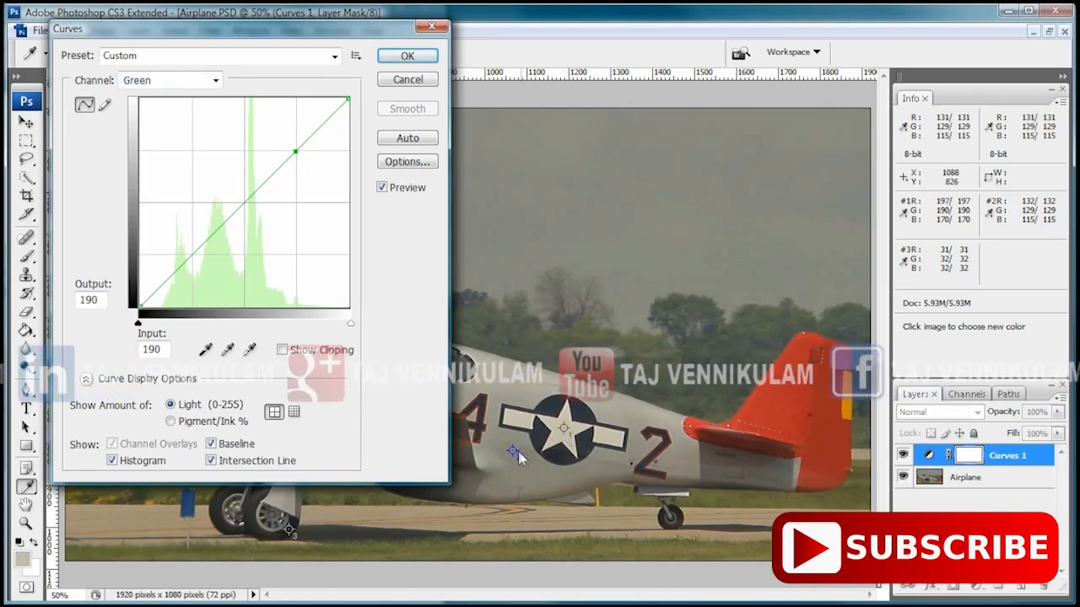
{"action": "left_click", "coordinate": [512, 450], "text": "ctrl+shift"}
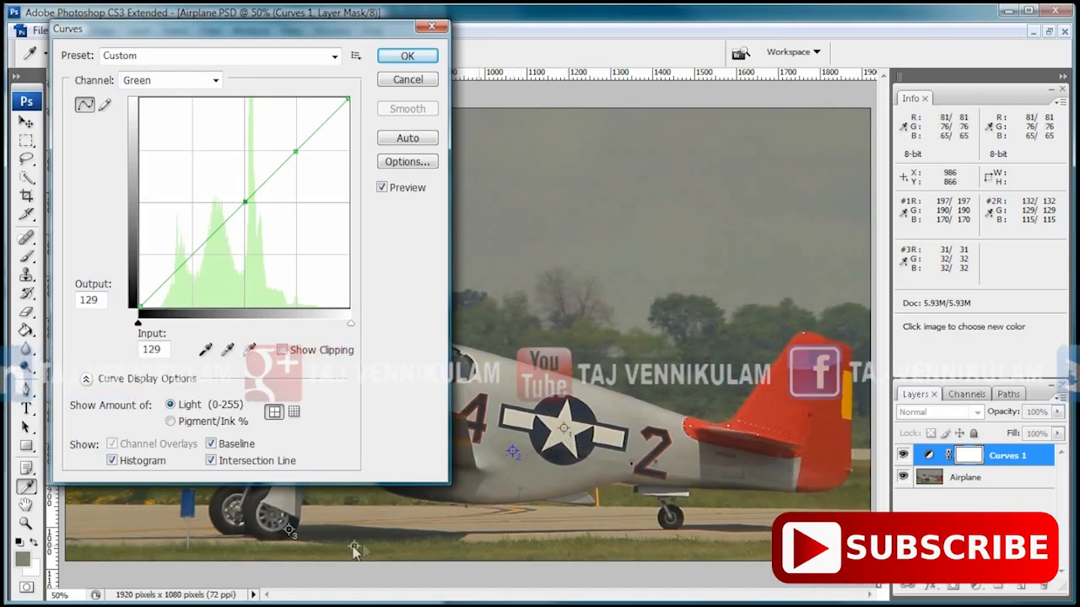
{"action": "left_click", "coordinate": [288, 530], "text": "ctrl+shift"}
Add points to the Blue channel curve from the three color samplers on the star, fuselage and tire
{"action": "left_click", "coordinate": [201, 80]}
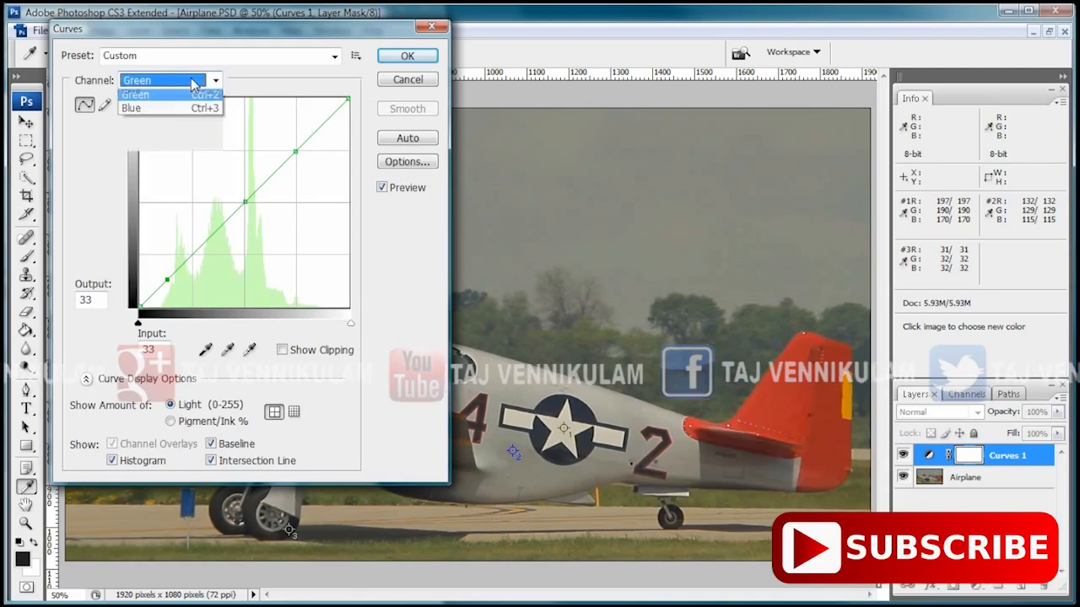
{"action": "left_click", "coordinate": [135, 135]}
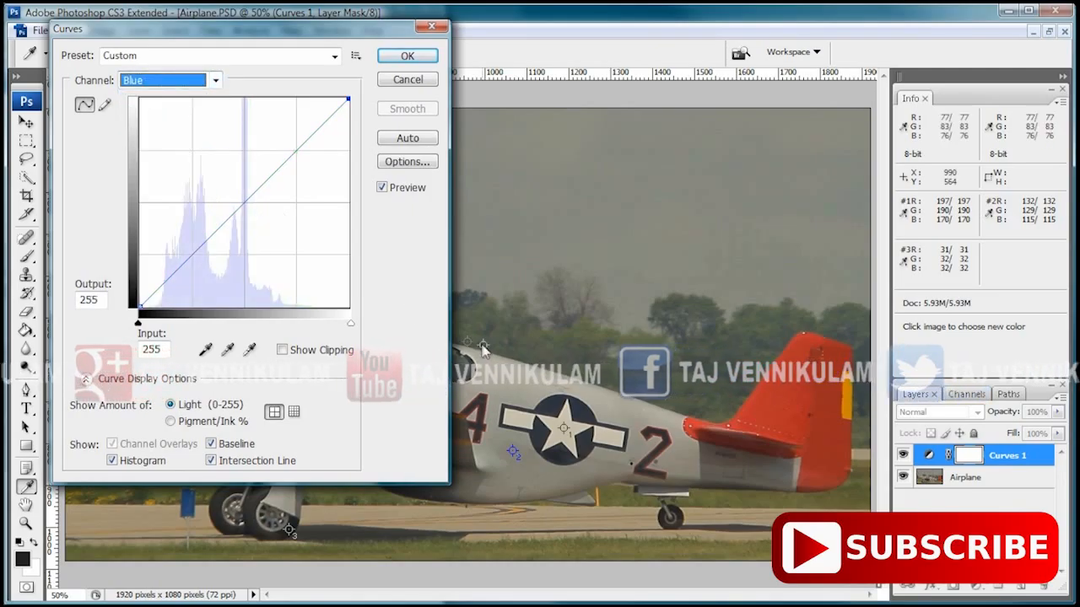
{"action": "left_click", "coordinate": [564, 428], "text": "ctrl"}
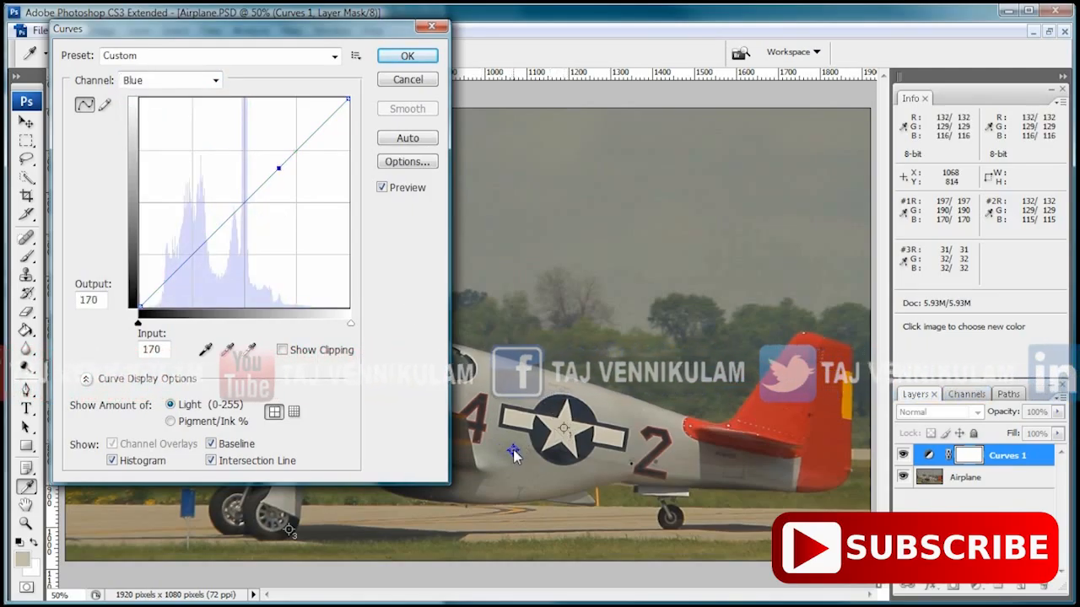
{"action": "left_click", "coordinate": [514, 453], "text": "ctrl"}
{"action": "left_click", "coordinate": [289, 535], "text": "ctrl"}
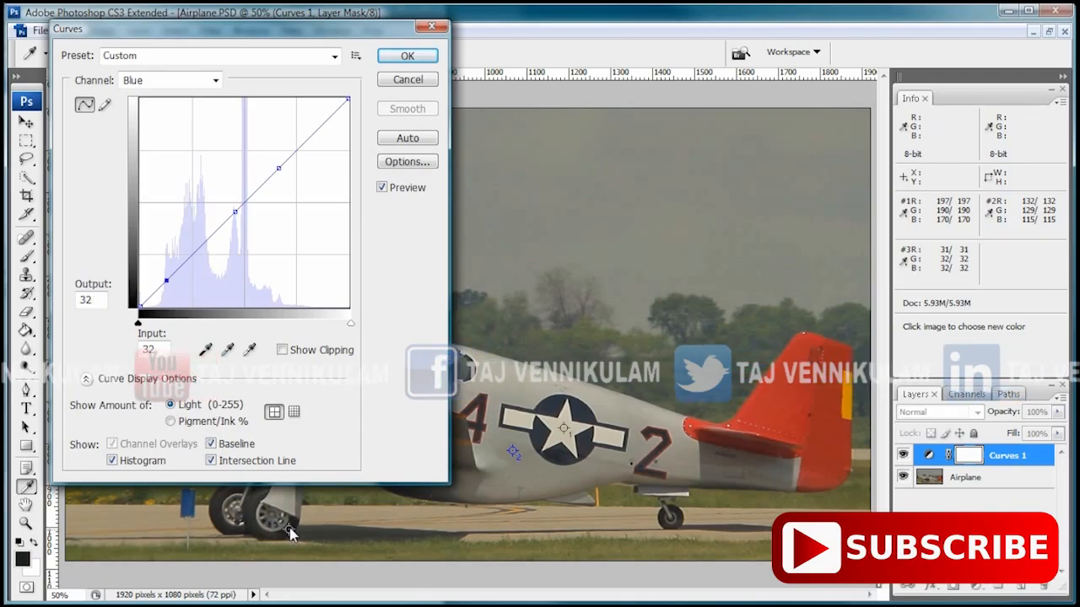
Review the sampled points on the Red, Green and Blue channel curves, moving the Curves dialog slightly aside
{"action": "left_click", "coordinate": [216, 80]}
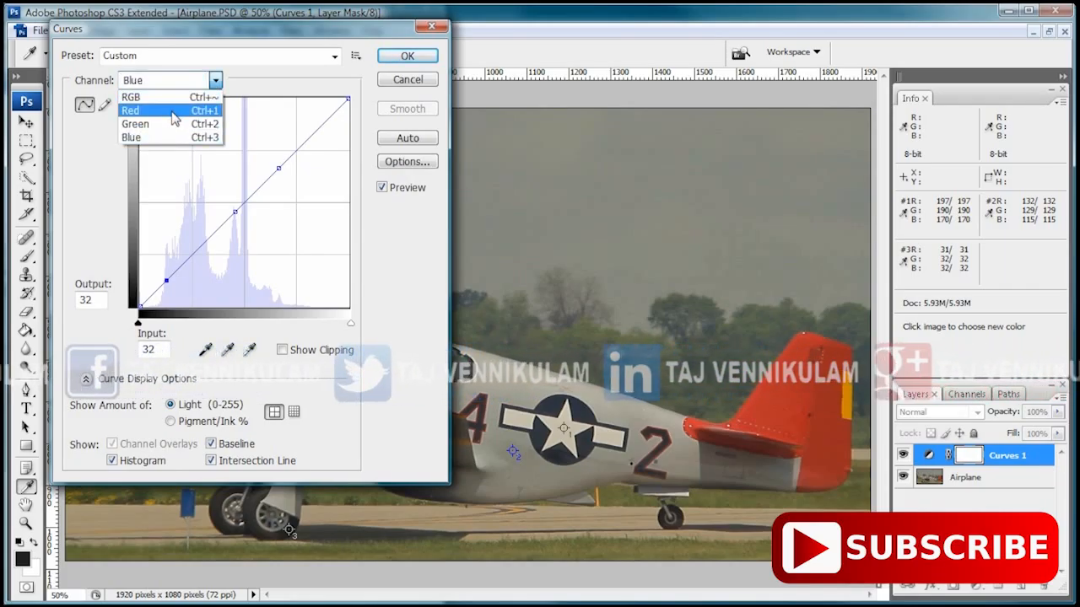
{"action": "left_click", "coordinate": [173, 110]}
{"action": "mouse_move", "coordinate": [264, 37]}
{"action": "left_mouse_down"}
{"action": "mouse_move", "coordinate": [267, 24]}
{"action": "mouse_move", "coordinate": [268, 42]}
{"action": "mouse_move", "coordinate": [289, 51]}
{"action": "mouse_move", "coordinate": [273, 28]}
{"action": "left_mouse_up"}
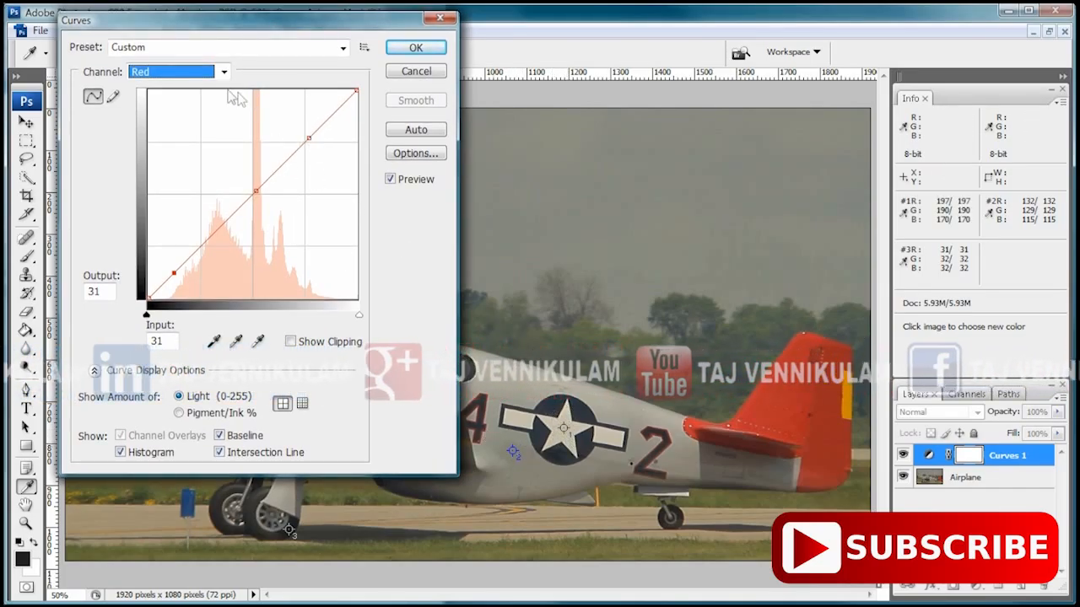
{"action": "left_click", "coordinate": [223, 72]}
{"action": "left_click", "coordinate": [157, 115]}
{"action": "left_click", "coordinate": [224, 71]}
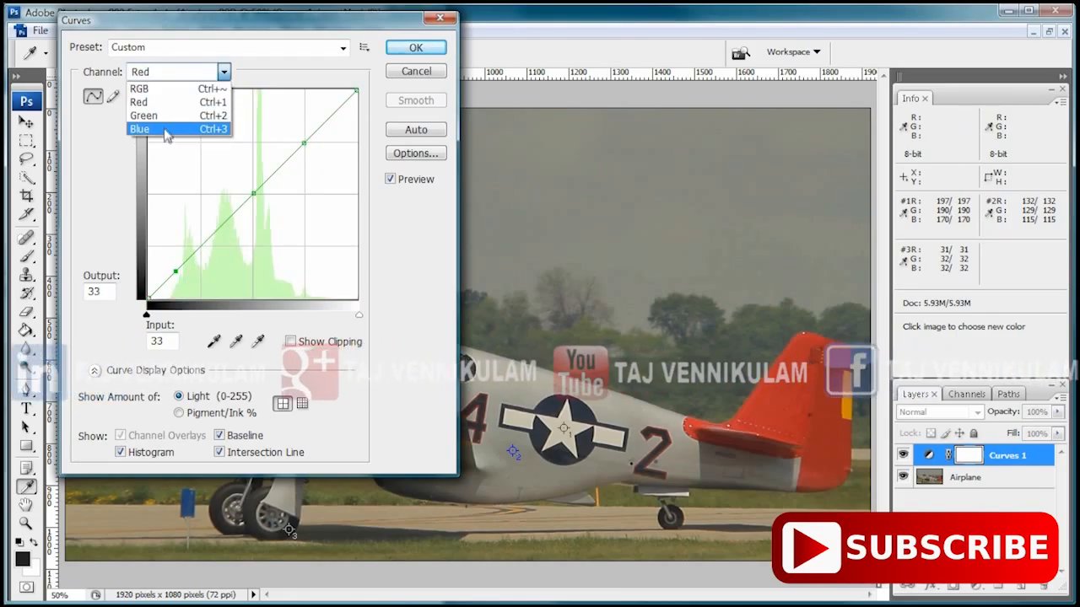
{"action": "left_click", "coordinate": [166, 130]}
Adjust the three Red channel curve points so samplers 1, 2 and 3 read red values of 190, 129 and 32
{"action": "left_click", "coordinate": [223, 72]}
{"action": "left_click", "coordinate": [169, 102]}
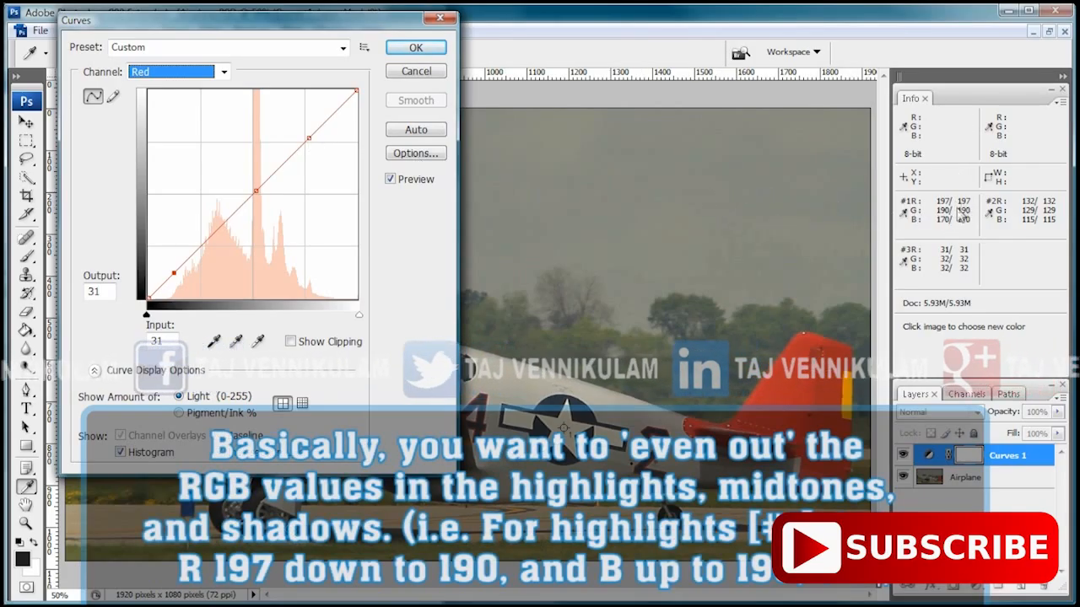
{"action": "left_click_drag", "start_coordinate": [309, 140], "coordinate": [315, 141]}
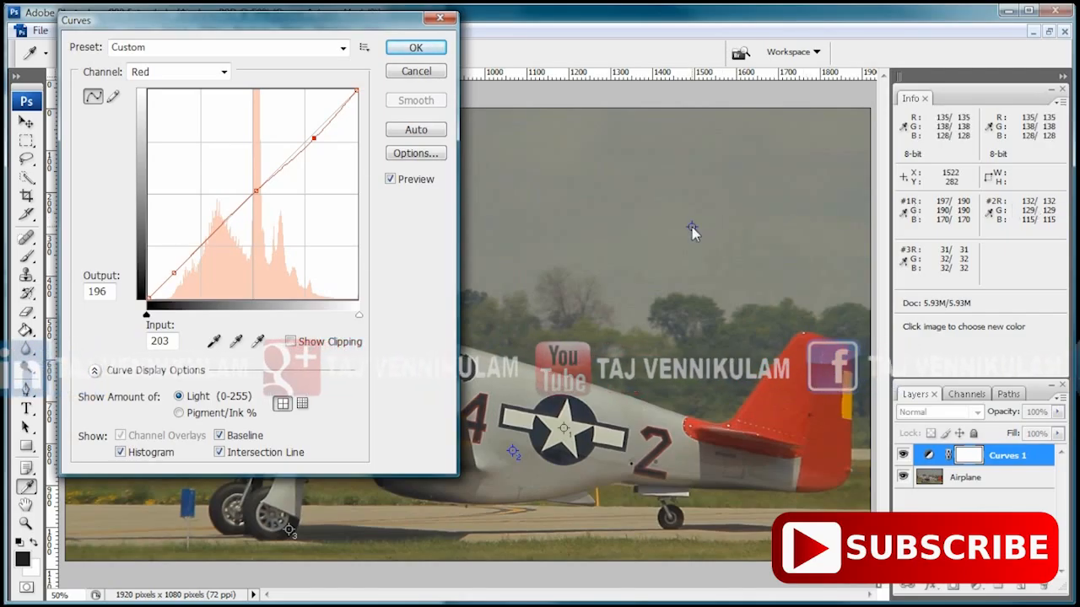
{"action": "left_click", "coordinate": [256, 194]}
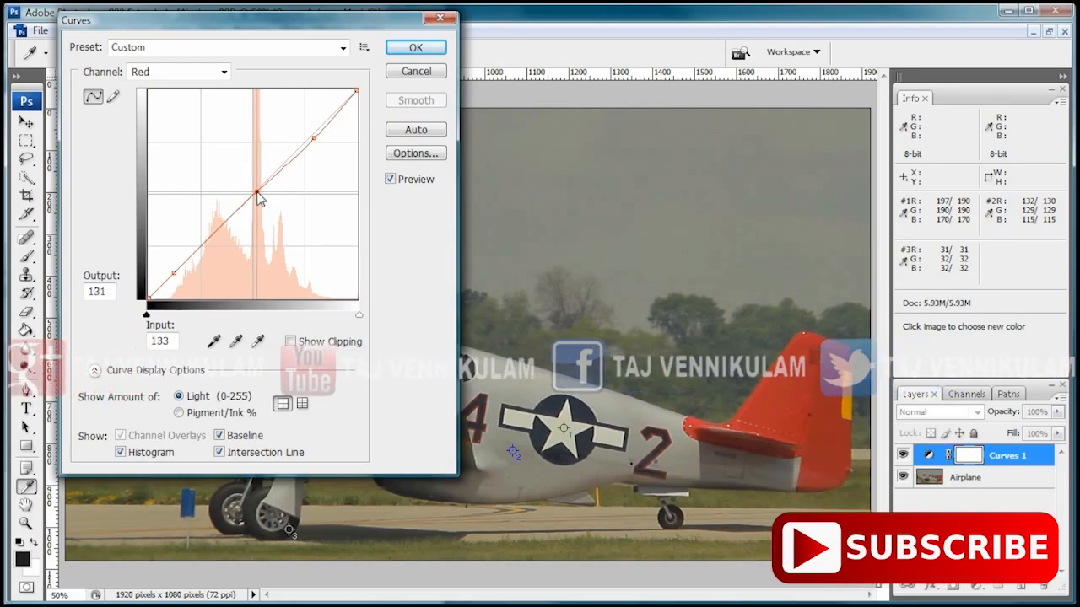
{"action": "left_click_drag", "start_coordinate": [257, 192], "coordinate": [259, 192]}
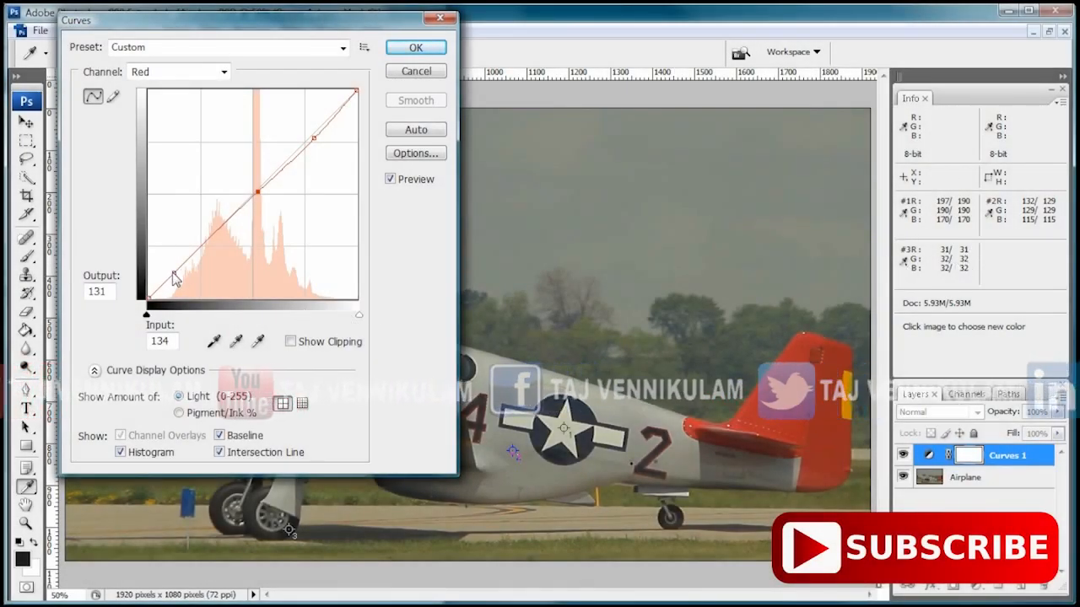
{"action": "left_click", "coordinate": [173, 275]}
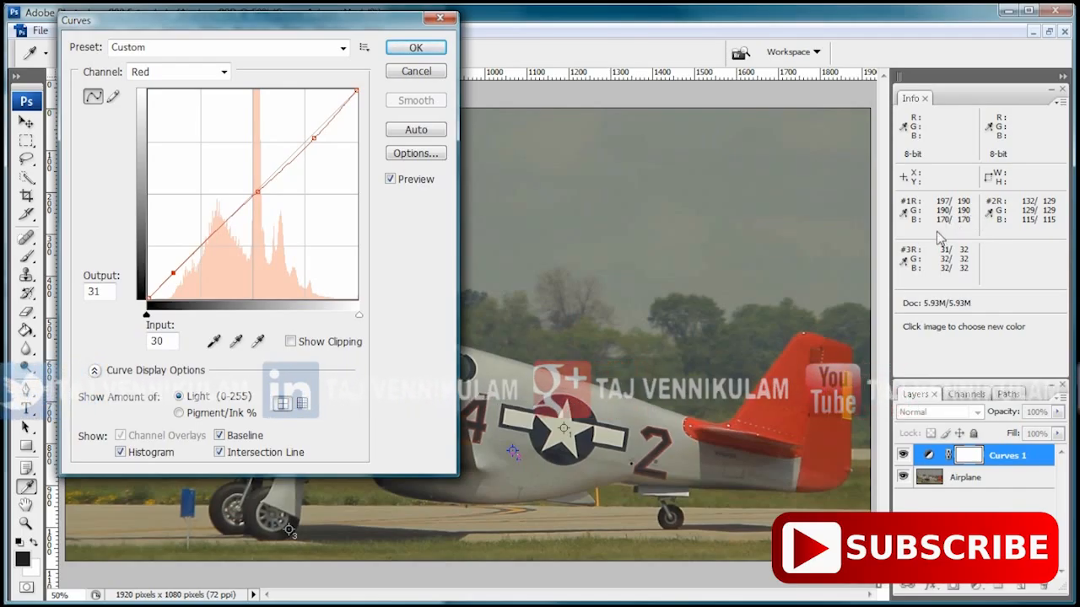
Raise the star and fuselage points on the Blue channel curve until samplers 1 and 2 read blue 190 and 129, and apply the curves
{"action": "left_click", "coordinate": [205, 75]}
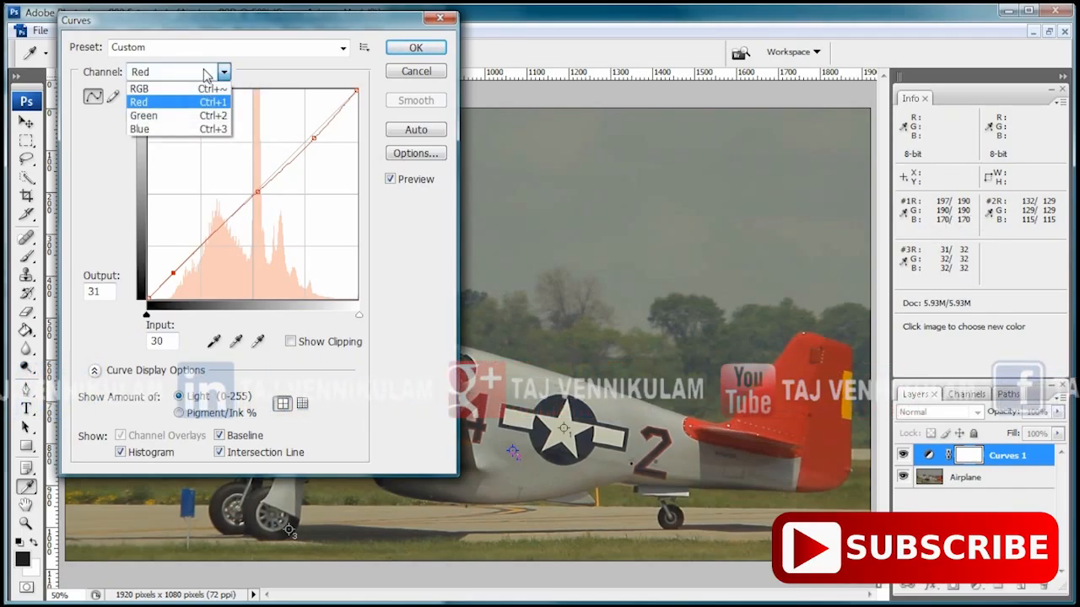
{"action": "left_click", "coordinate": [142, 128]}
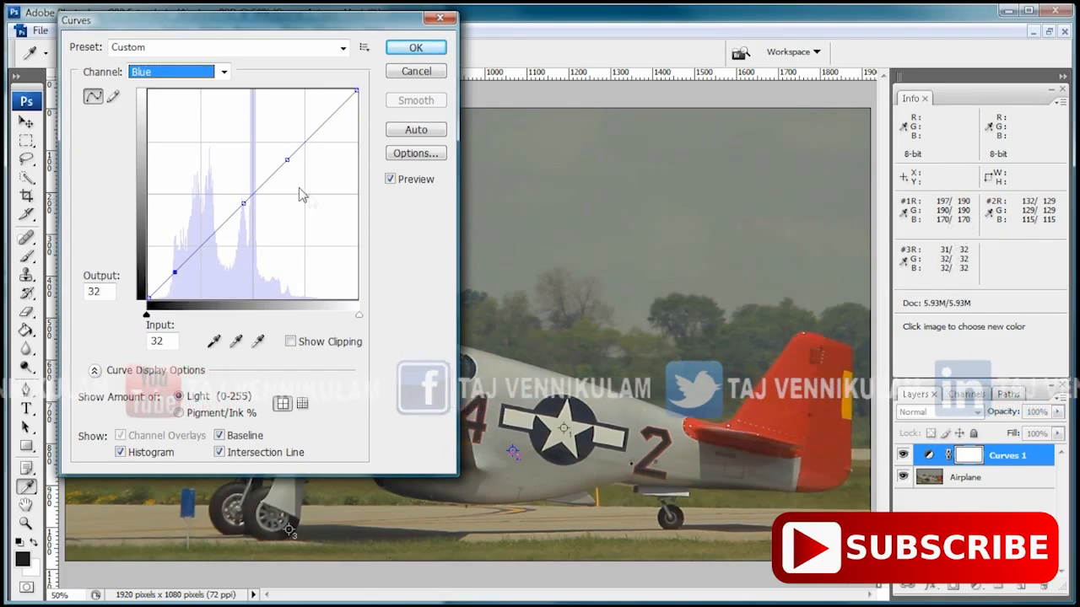
{"action": "left_click", "coordinate": [288, 161]}
{"action": "left_click_drag", "start_coordinate": [289, 160], "coordinate": [284, 152]}
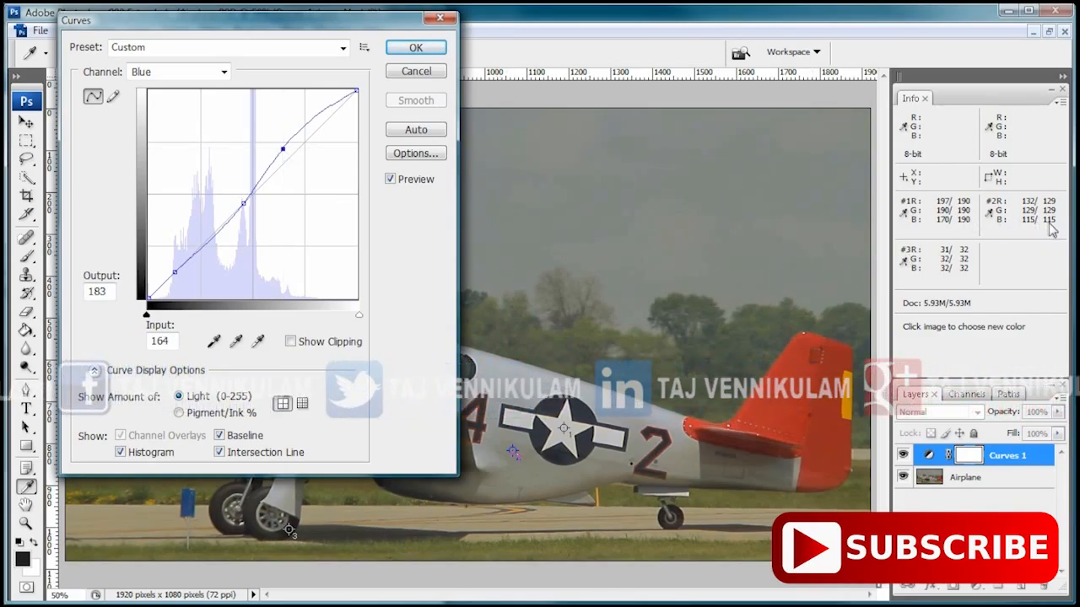
{"action": "left_click_drag", "start_coordinate": [243, 205], "coordinate": [240, 201]}
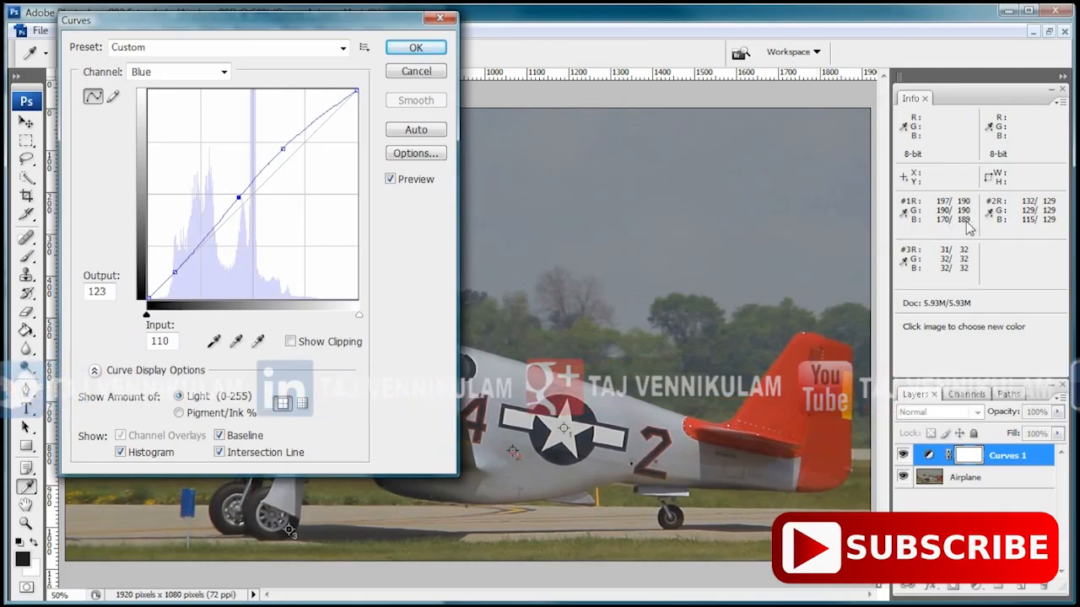
{"action": "left_click", "coordinate": [283, 151]}
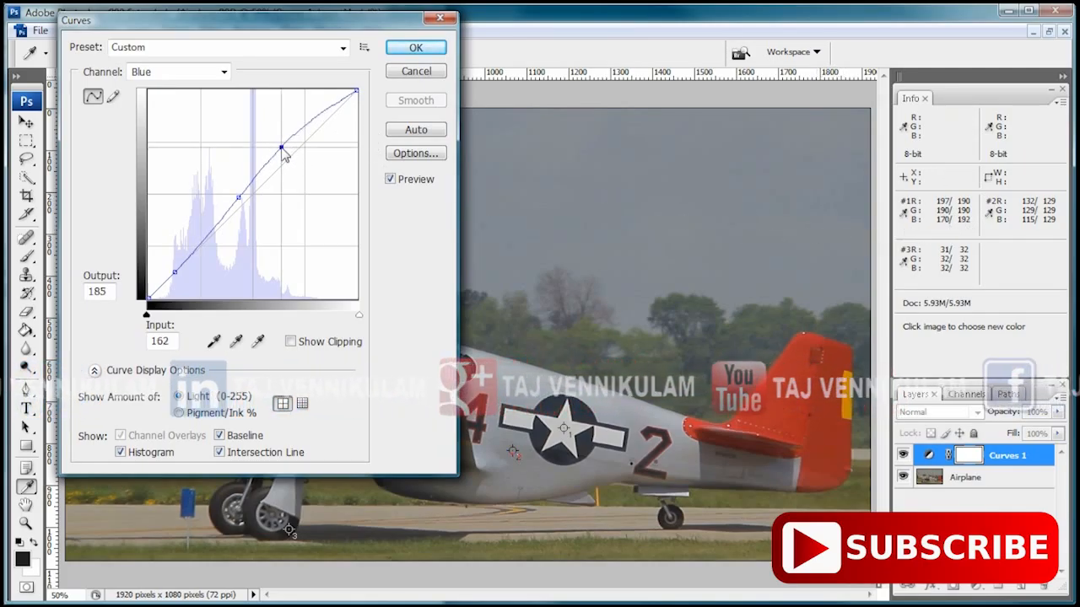
{"action": "left_click_drag", "start_coordinate": [281, 148], "coordinate": [283, 149]}
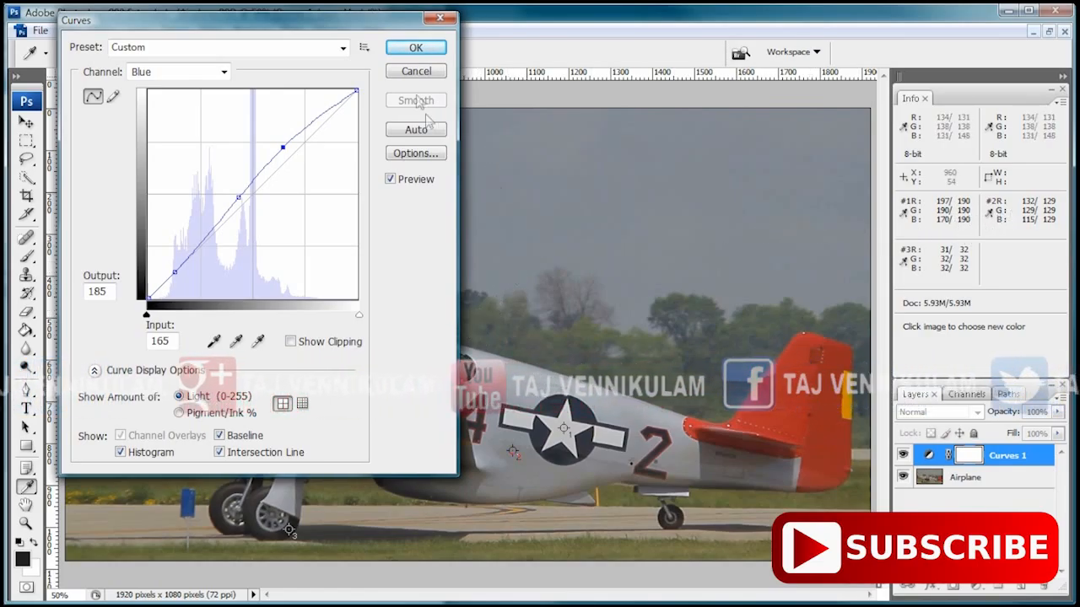
{"action": "left_click", "coordinate": [415, 47]}
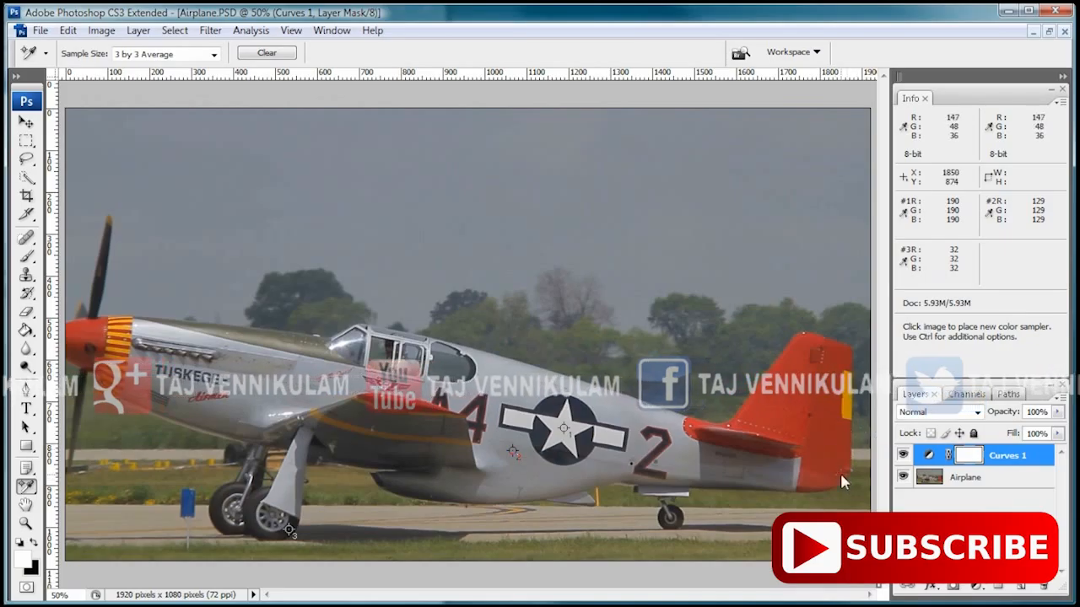
Save the Curves 1 adjustment as a preset over the existing Airplane.acv in the After Effects Color Correction folder
{"action": "double_click", "coordinate": [928, 456]}
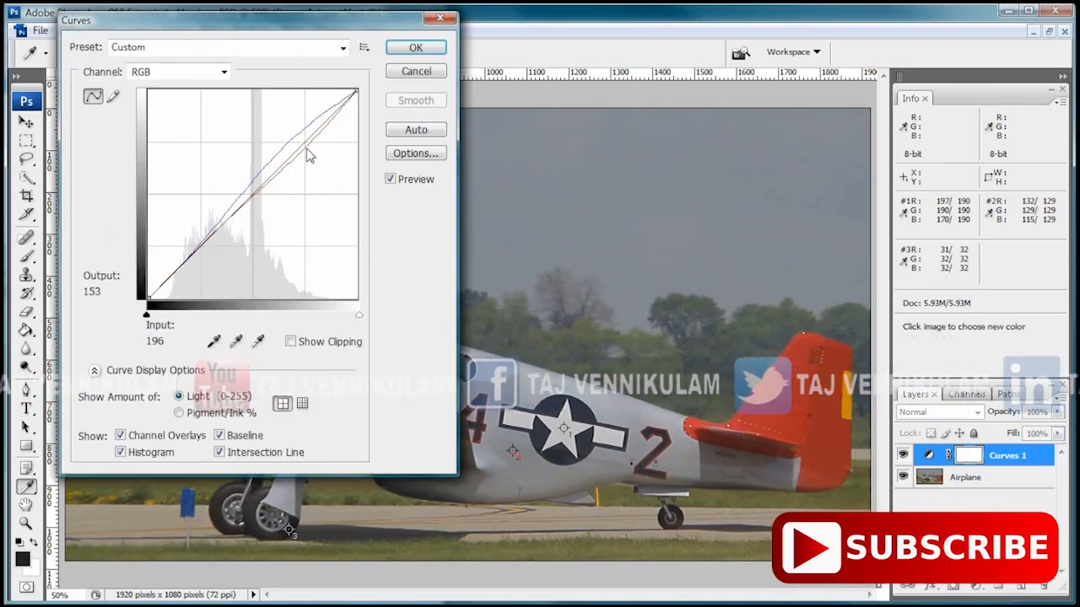
{"action": "left_click", "coordinate": [363, 48]}
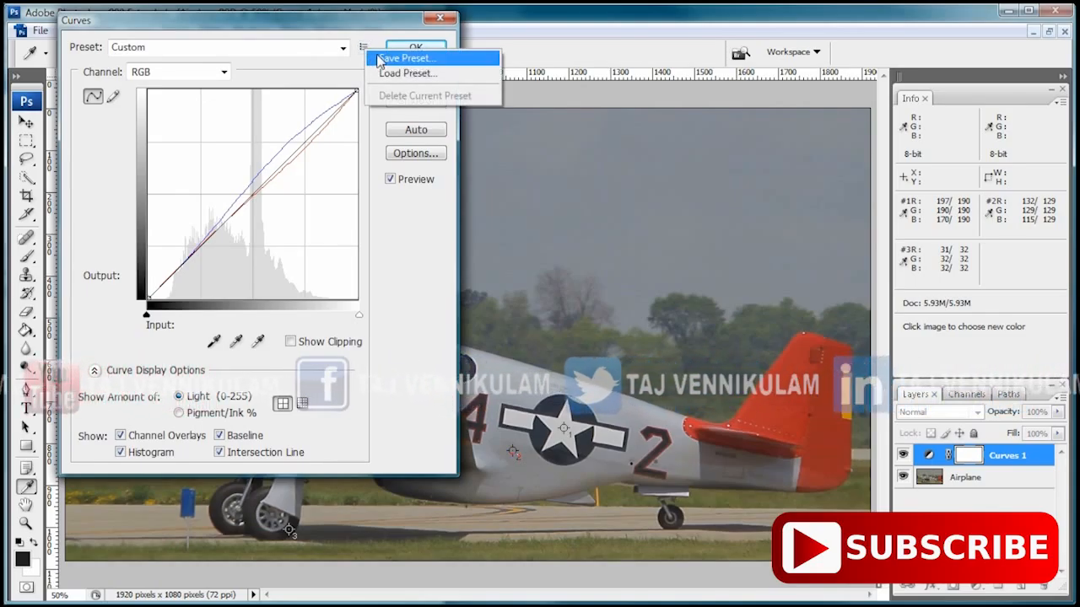
{"action": "left_click", "coordinate": [380, 59]}
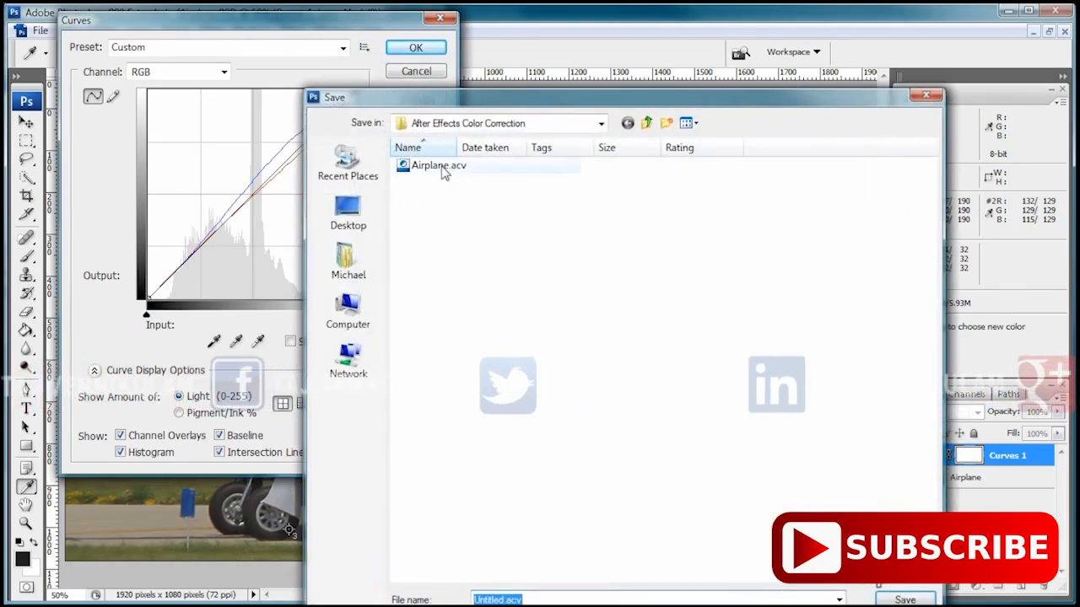
{"action": "double_click", "coordinate": [445, 171]}
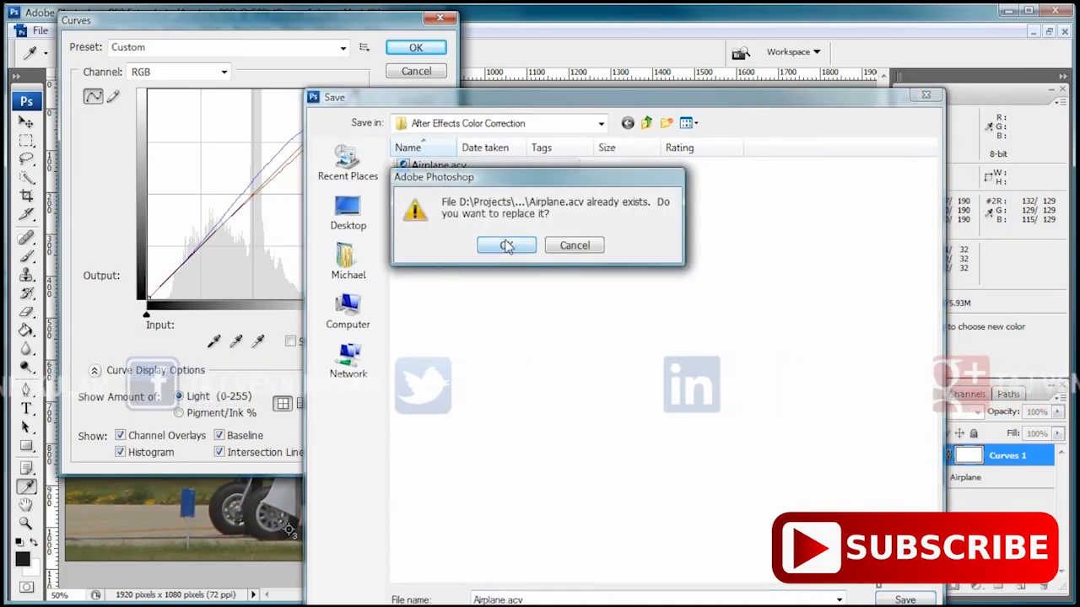
{"action": "left_click", "coordinate": [506, 243]}
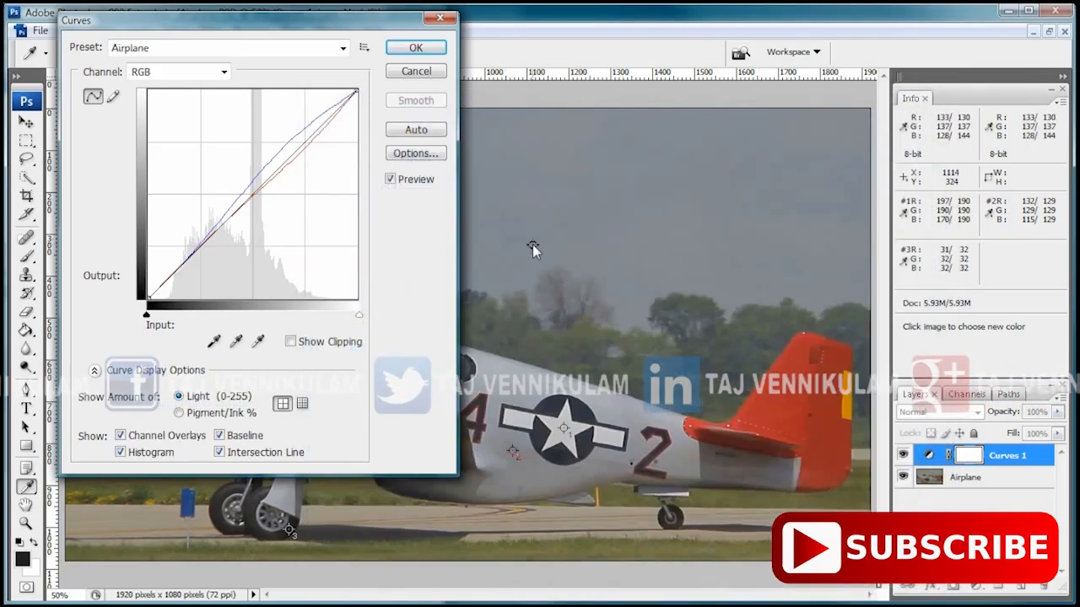
{"action": "left_click", "coordinate": [416, 49]}
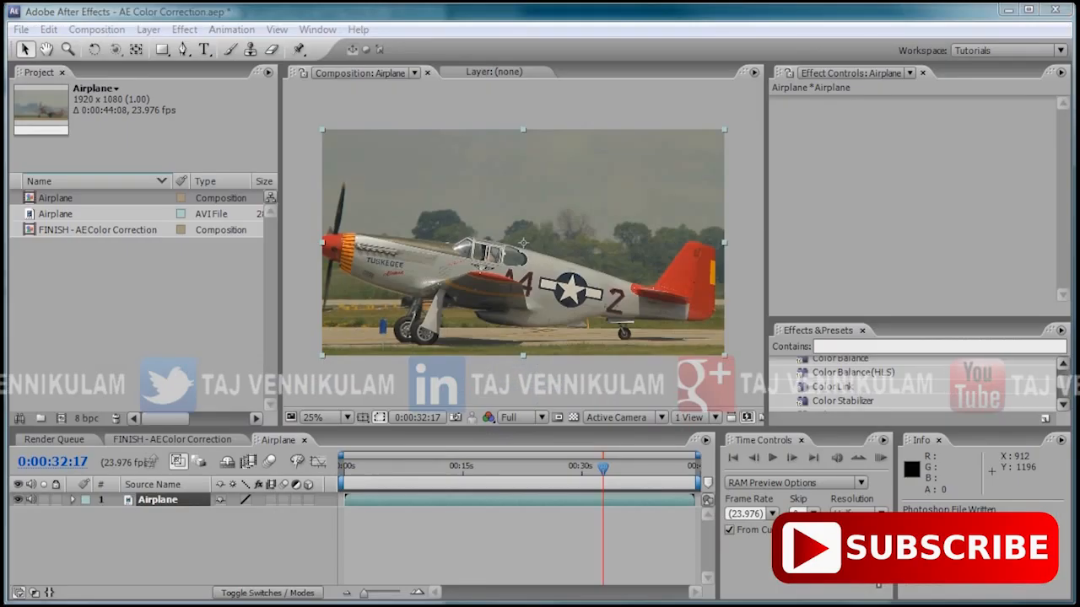
Switch to After Effects and apply the Curves effect from the Color Correction category to the Airplane layer
{"action": "left_click", "coordinate": [477, 466]}
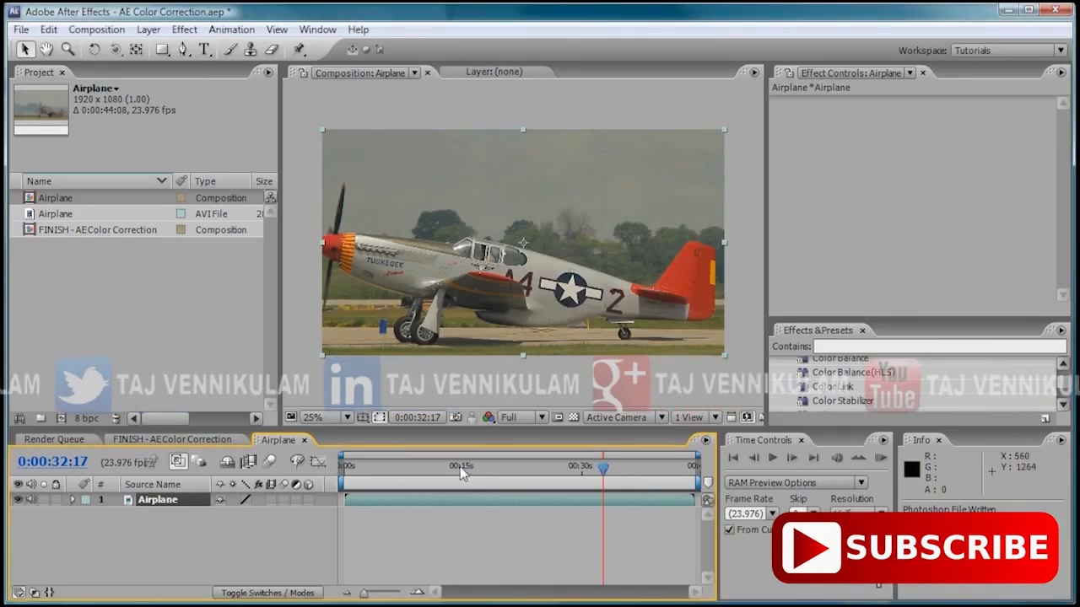
{"action": "left_click_drag", "start_coordinate": [922, 322], "coordinate": [926, 133]}
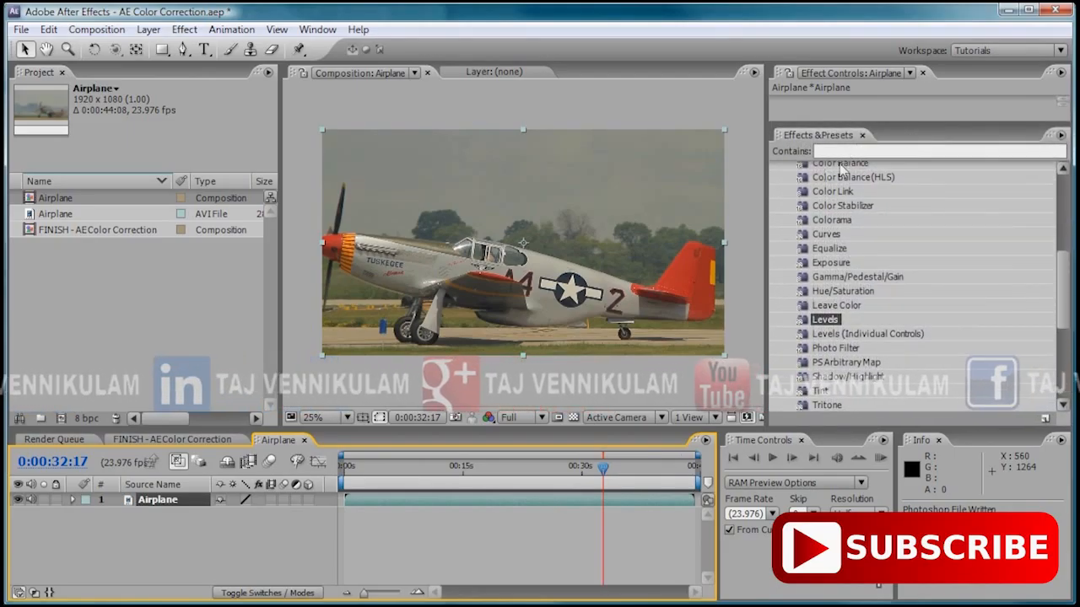
{"action": "left_click", "coordinate": [1061, 210]}
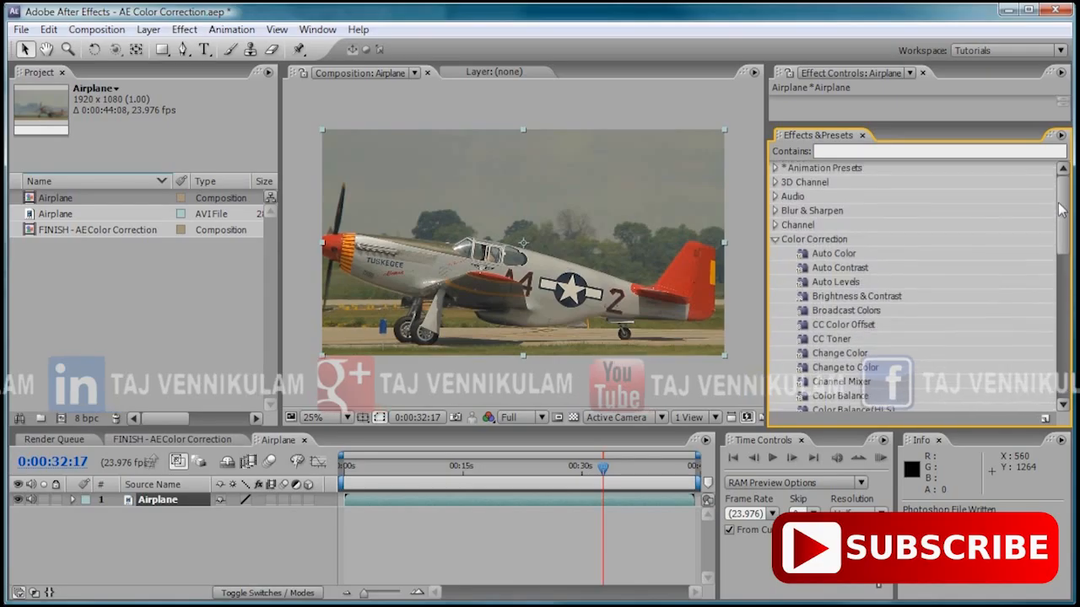
{"action": "left_click", "coordinate": [775, 240]}
{"action": "left_click", "coordinate": [775, 240]}
{"action": "scroll", "coordinate": [1046, 233], "scroll_direction": "down", "scroll_amount": 2}
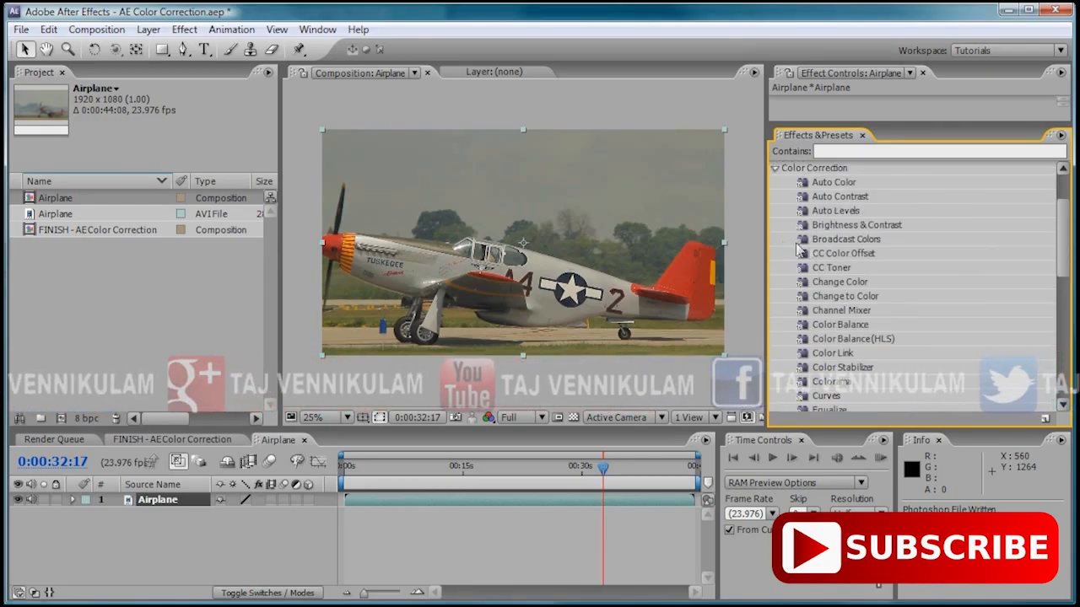
{"action": "scroll", "coordinate": [1046, 234], "scroll_direction": "down", "scroll_amount": 4}
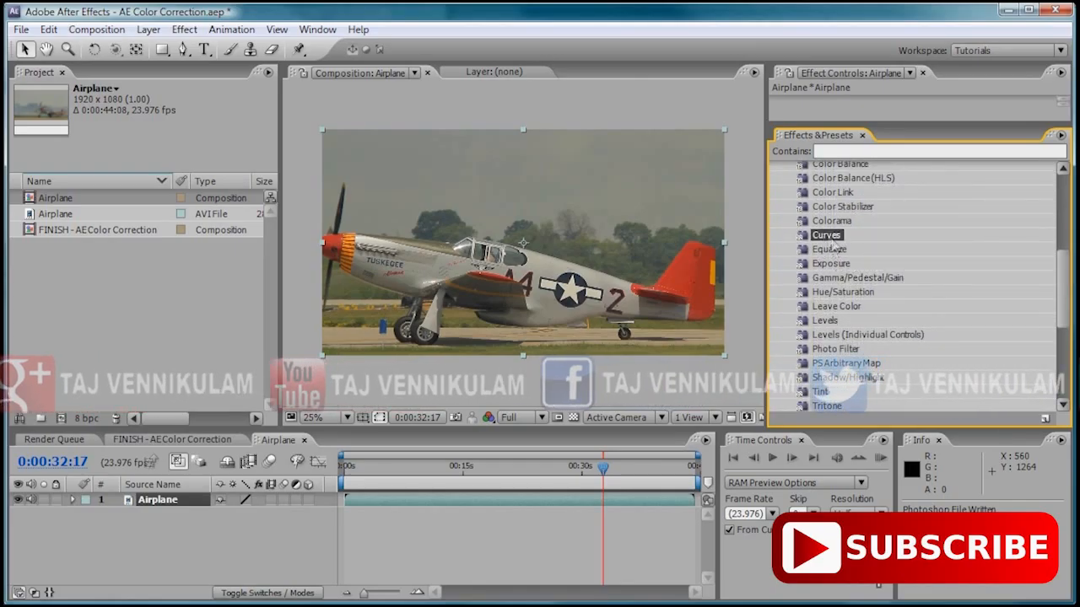
{"action": "left_click_drag", "start_coordinate": [827, 237], "coordinate": [412, 499]}
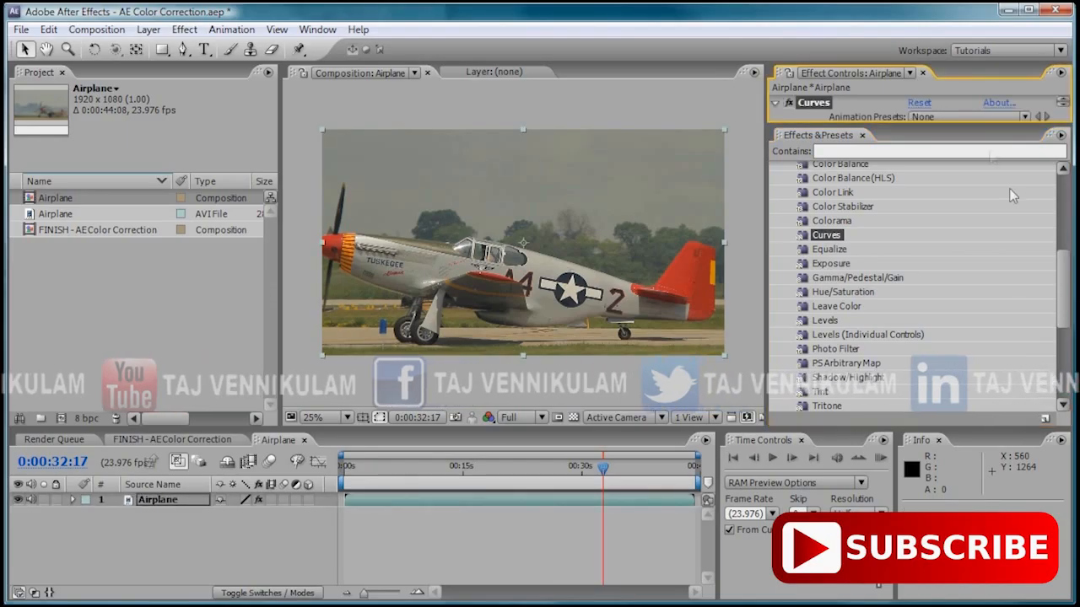
Enlarge the effect settings area and load Airplane.acv into the Airplane layer's Curves effect
{"action": "left_click_drag", "start_coordinate": [944, 131], "coordinate": [944, 358]}
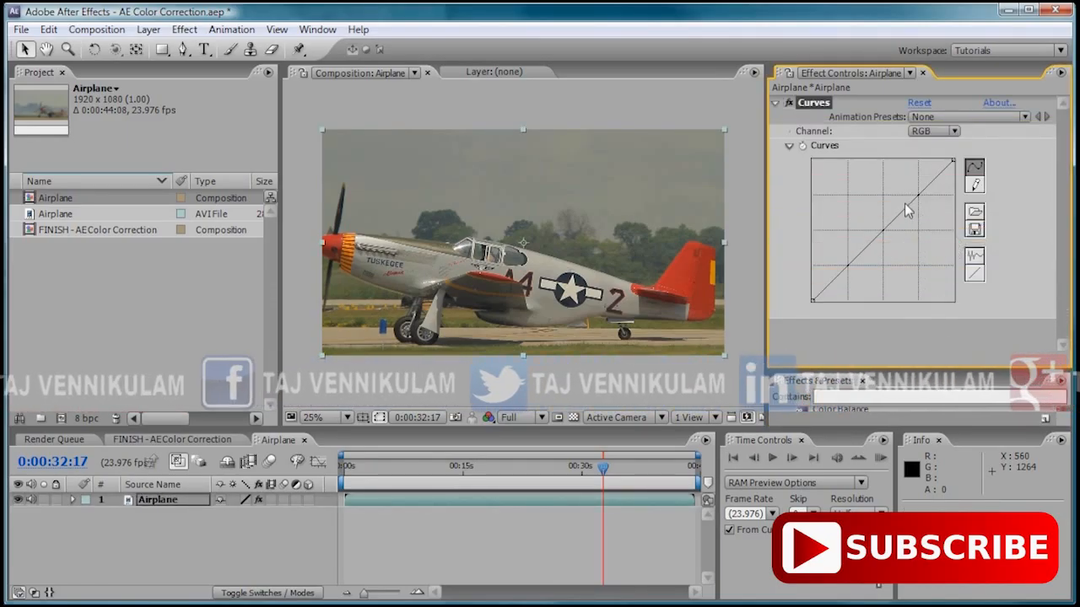
{"action": "left_click", "coordinate": [976, 215]}
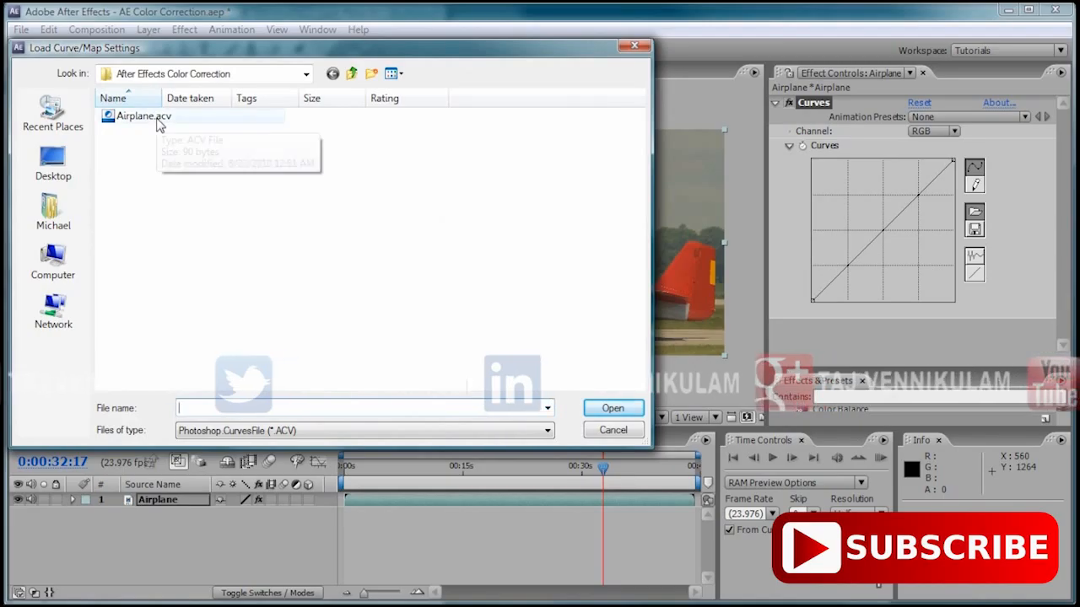
{"action": "double_click", "coordinate": [143, 116]}
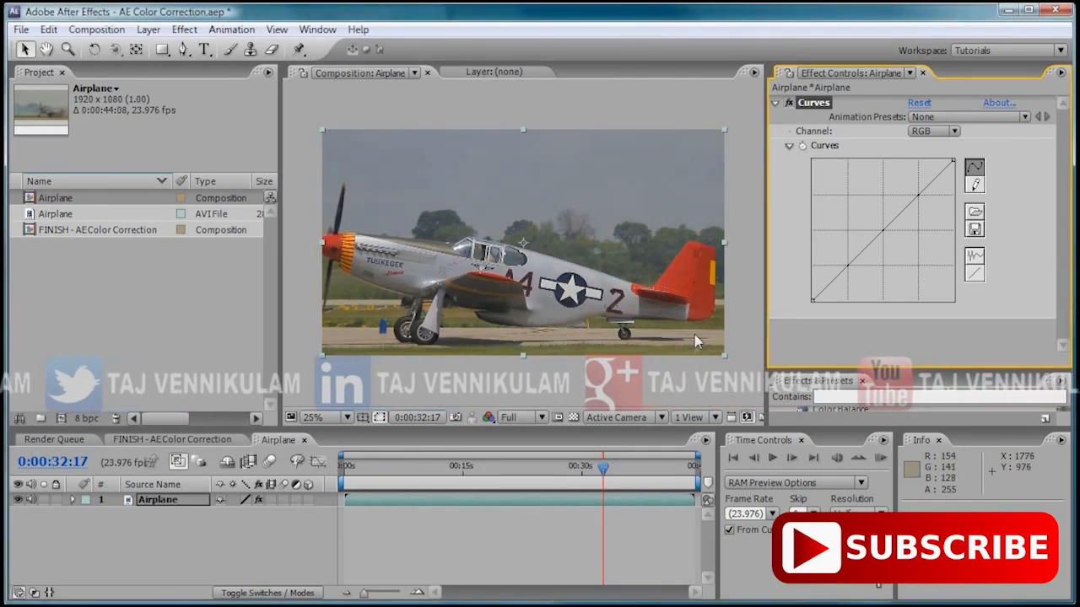
Examine the Red channel curve of the Airplane layer's Curves effect and collapse the effect
{"action": "left_click", "coordinate": [932, 131]}
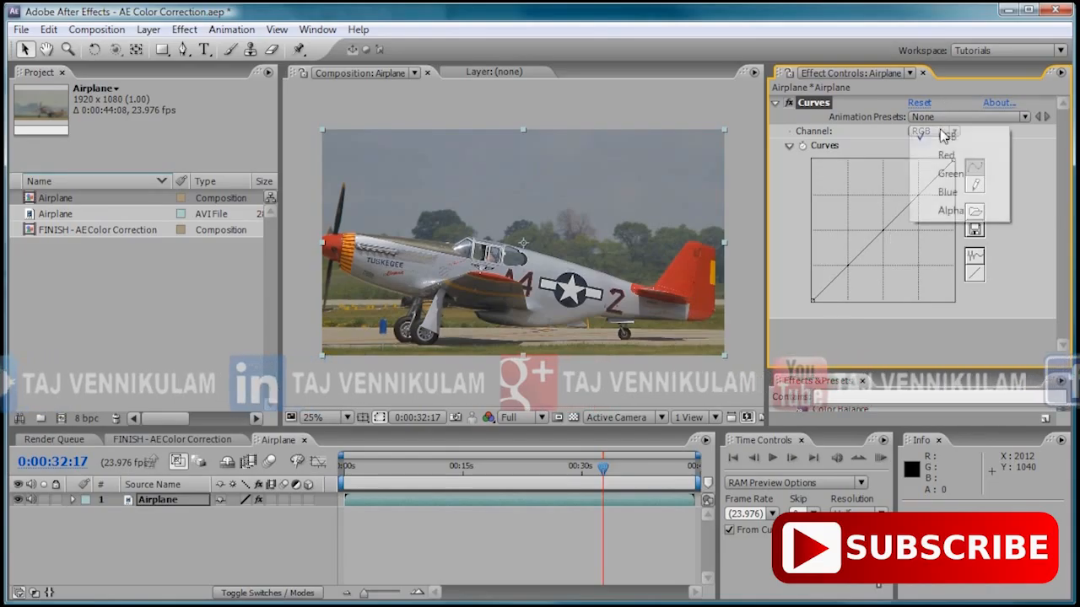
{"action": "left_click", "coordinate": [939, 153]}
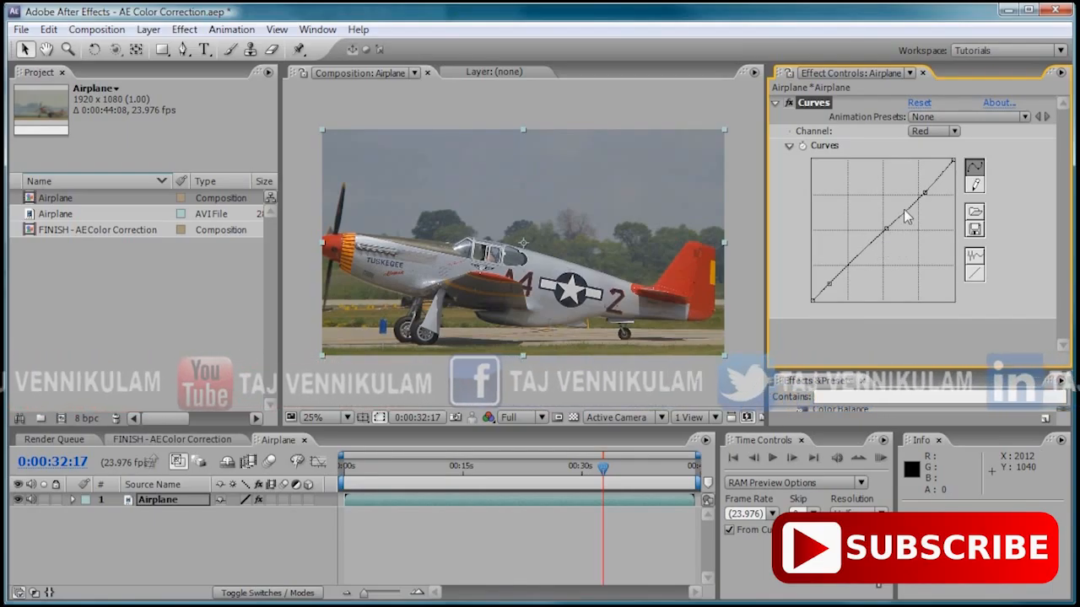
{"action": "left_click", "coordinate": [776, 103]}
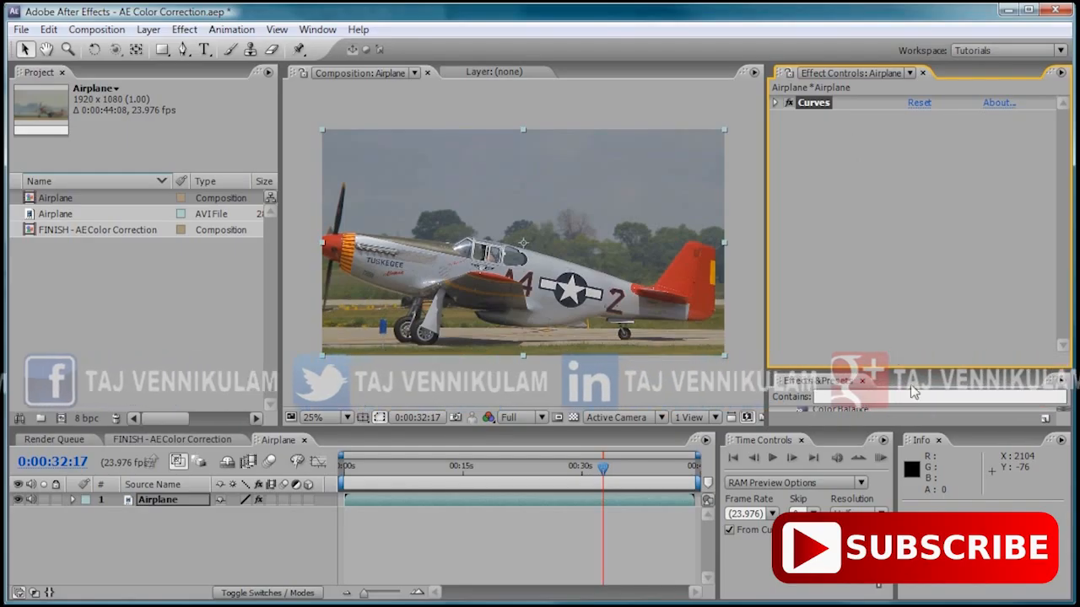
Apply the Levels effect from the Color Correction category to the Airplane layer and enlarge the effect settings area to show its histogram
{"action": "left_click_drag", "start_coordinate": [933, 381], "coordinate": [922, 177]}
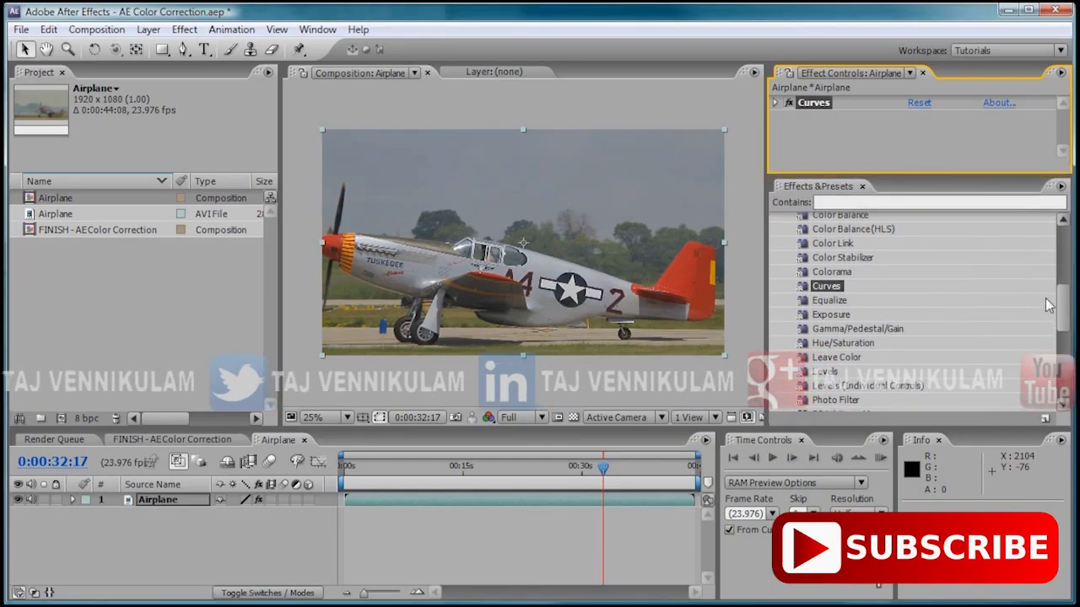
{"action": "mouse_move", "coordinate": [1064, 308]}
{"action": "left_mouse_down"}
{"action": "mouse_move", "coordinate": [1064, 331]}
{"action": "mouse_move", "coordinate": [1064, 320]}
{"action": "left_mouse_up"}
{"action": "left_click", "coordinate": [826, 317]}
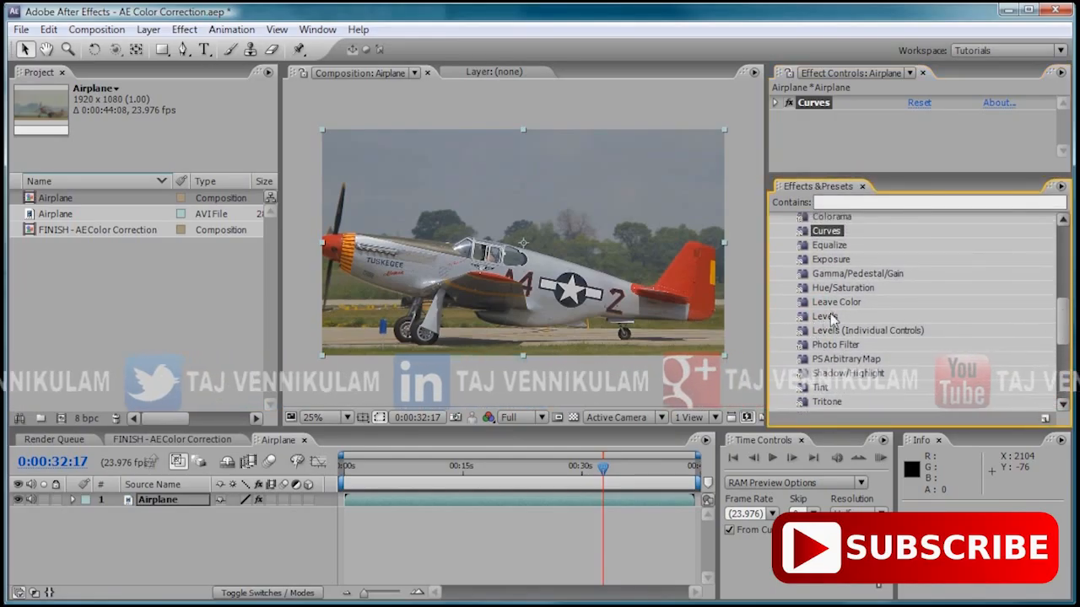
{"action": "double_click", "coordinate": [826, 316]}
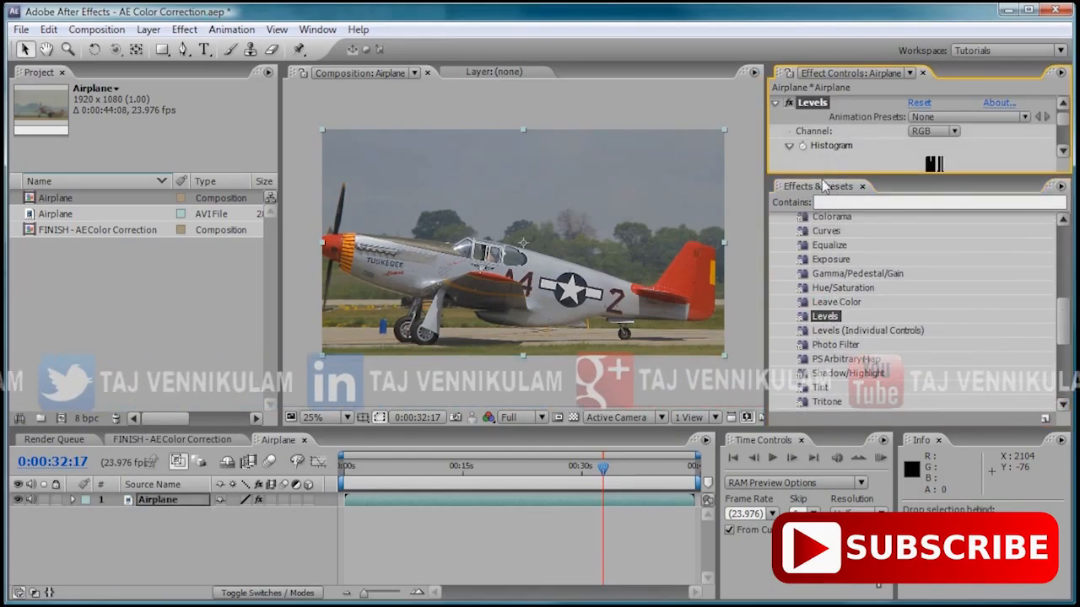
{"action": "left_click_drag", "start_coordinate": [920, 178], "coordinate": [928, 357]}
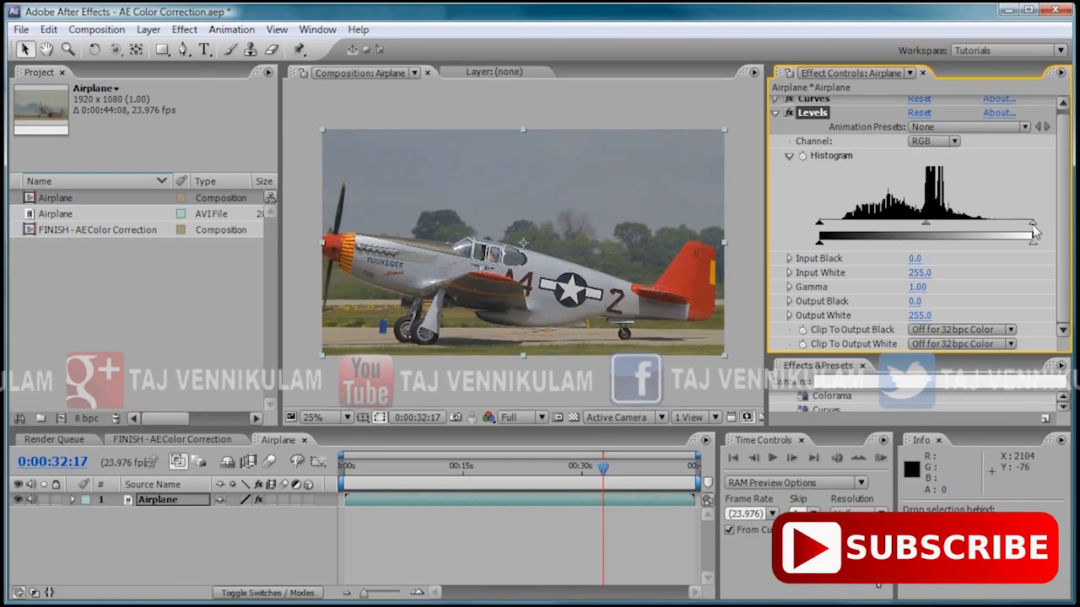
Set the Levels Input White to 203 and Input Black to 24, trying Gamma 1.15 and returning it to 1.00
{"action": "left_click_drag", "start_coordinate": [1012, 231], "coordinate": [1002, 230]}
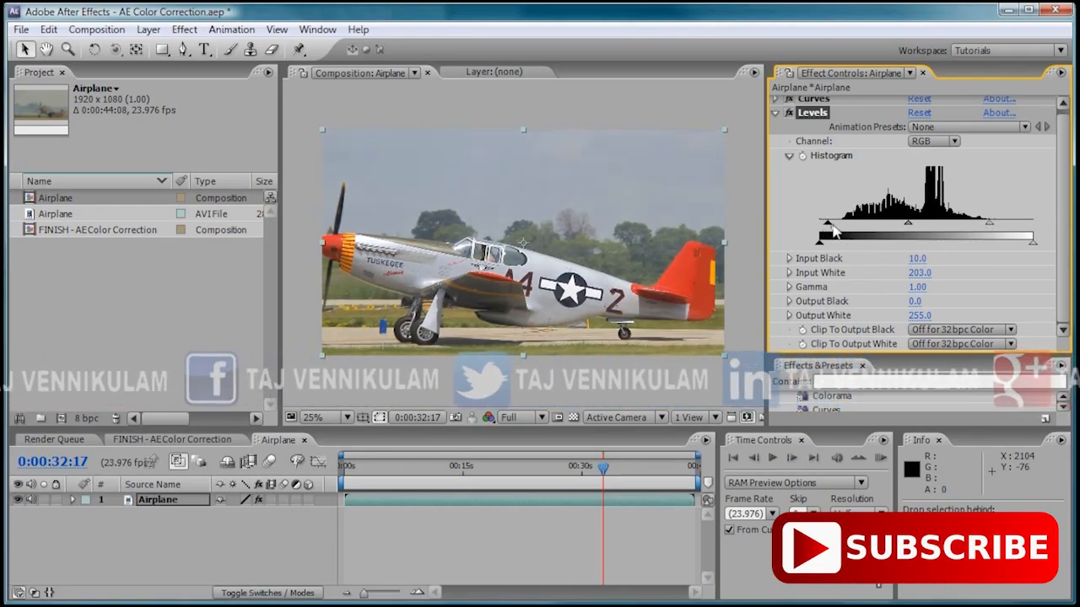
{"action": "left_click_drag", "start_coordinate": [837, 228], "coordinate": [840, 229]}
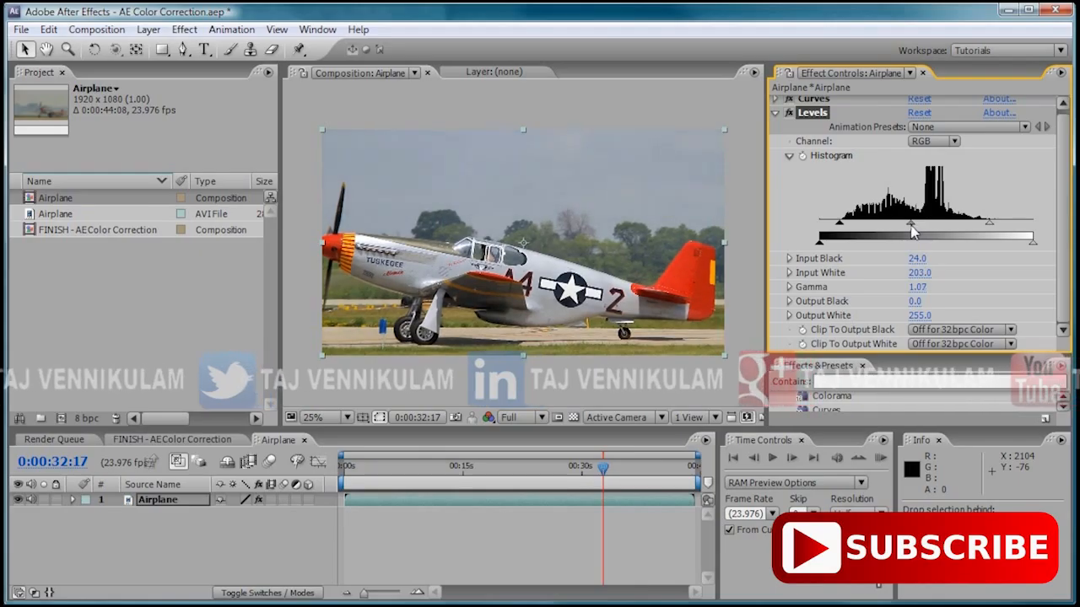
{"action": "mouse_move", "coordinate": [907, 228]}
{"action": "left_mouse_down"}
{"action": "mouse_move", "coordinate": [929, 228]}
{"action": "mouse_move", "coordinate": [908, 234]}
{"action": "left_mouse_up"}
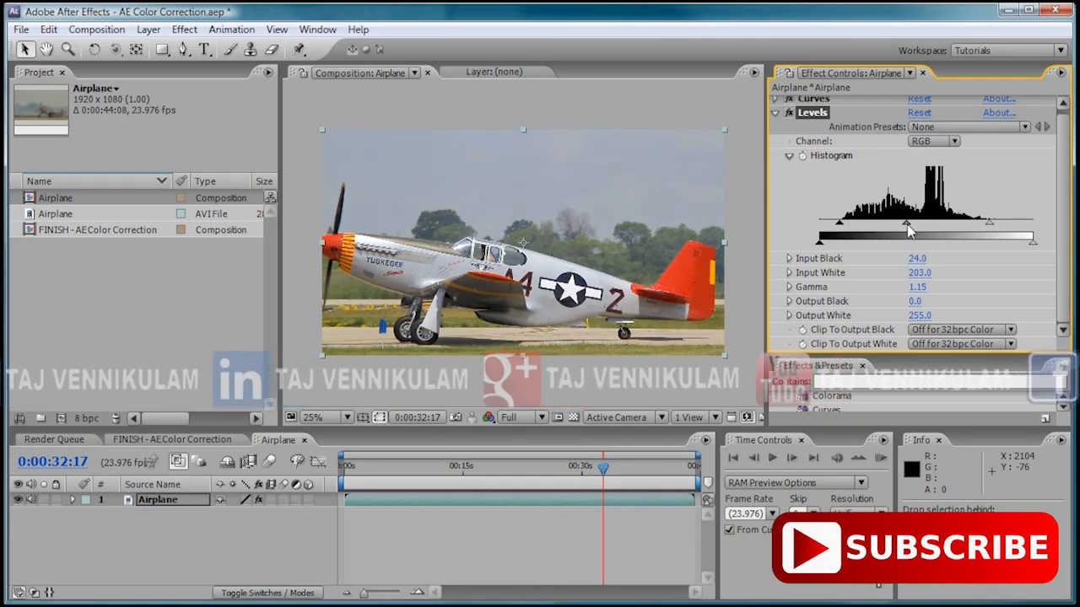
{"action": "left_click_drag", "start_coordinate": [907, 224], "coordinate": [912, 232]}
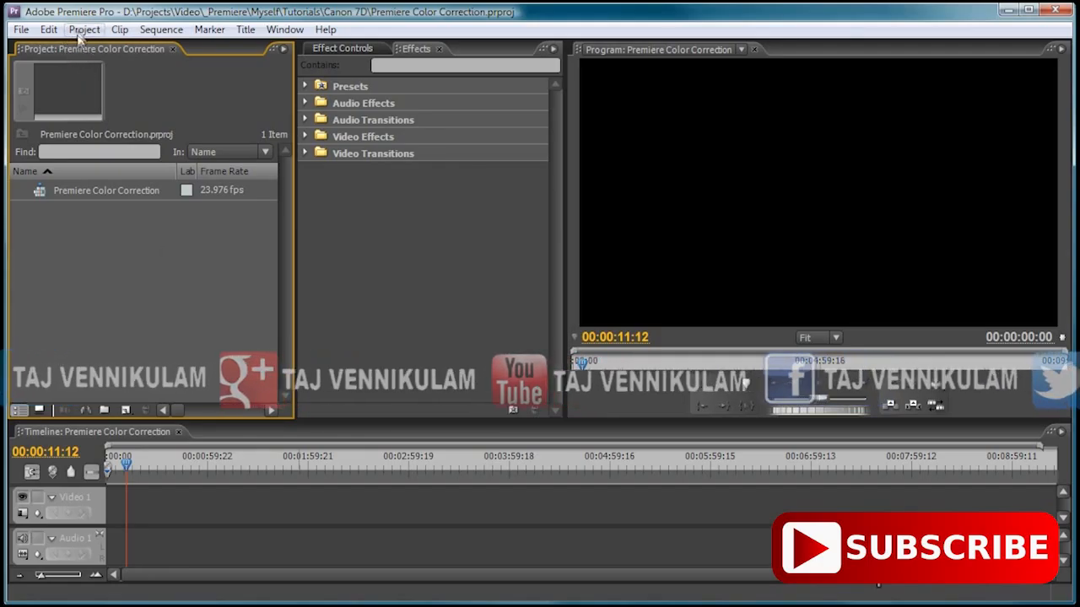
Switch to Premiere Pro and import the Airplane composition from AE Color Correction.aep through Adobe Dynamic Link
{"action": "left_click", "coordinate": [25, 31]}
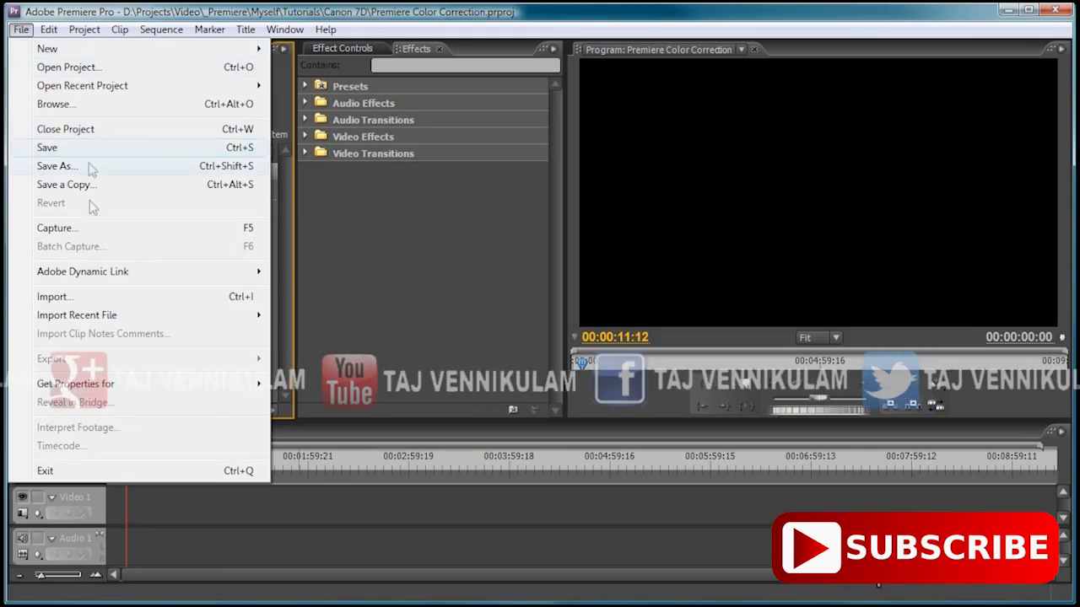
{"action": "mouse_move", "coordinate": [144, 281]}
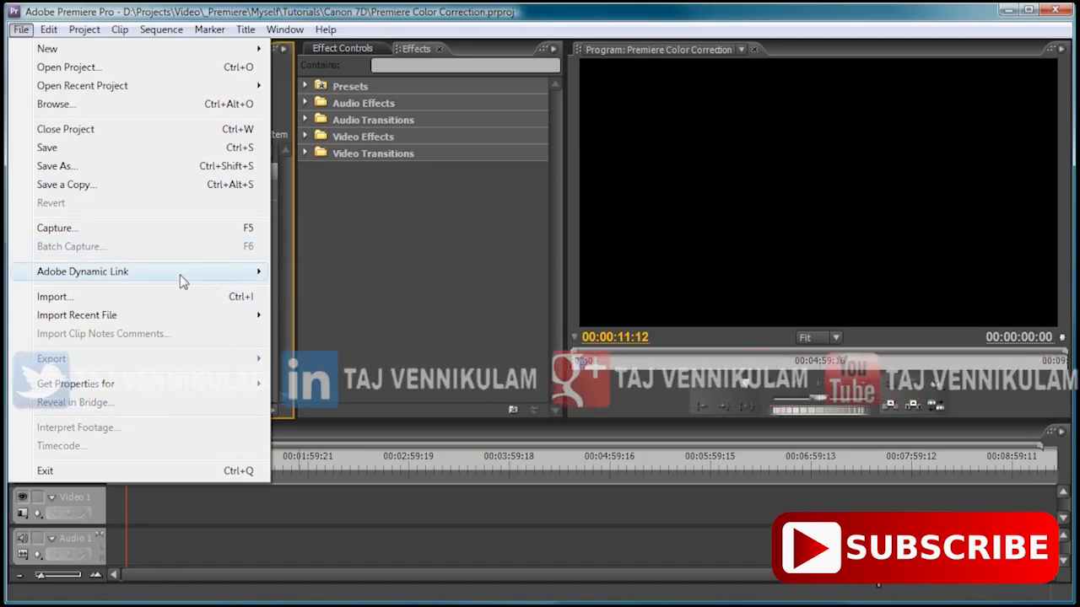
{"action": "mouse_move", "coordinate": [209, 277]}
{"action": "left_click", "coordinate": [337, 290]}
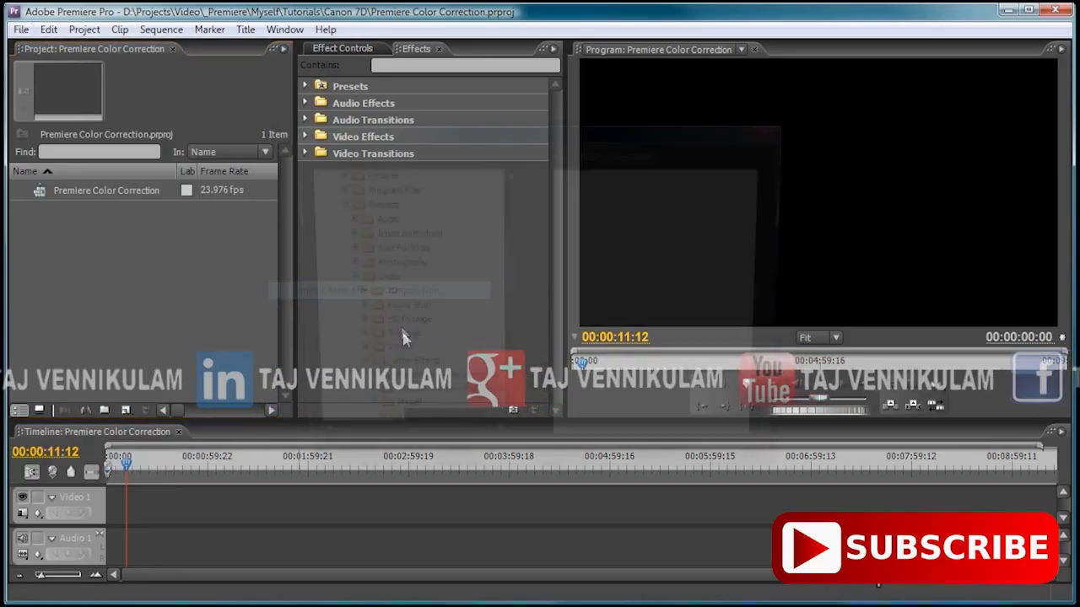
{"action": "left_click_drag", "start_coordinate": [507, 262], "coordinate": [509, 329]}
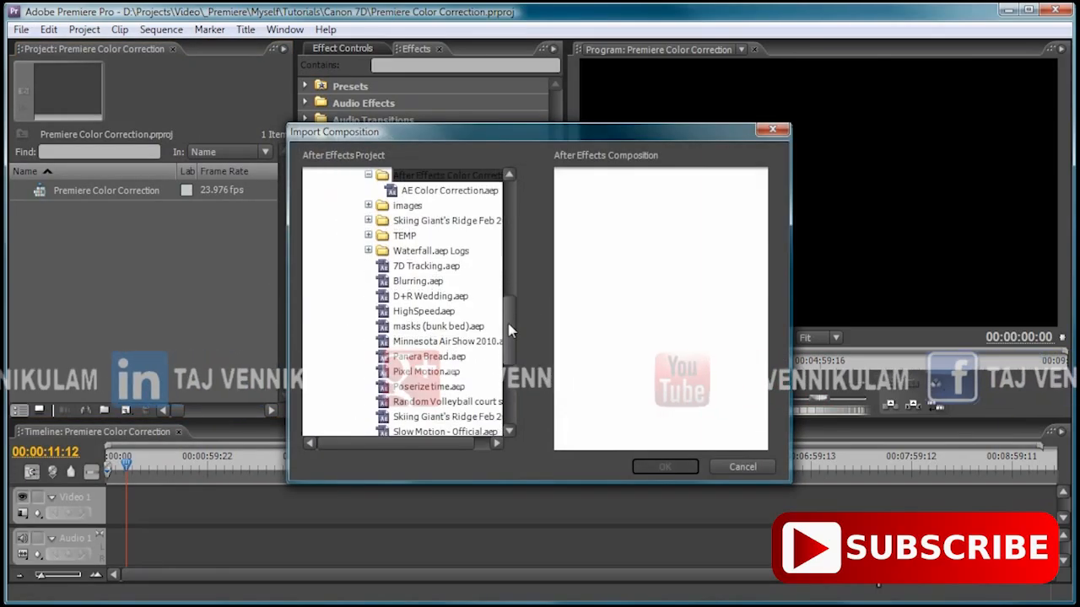
{"action": "left_click", "coordinate": [430, 191]}
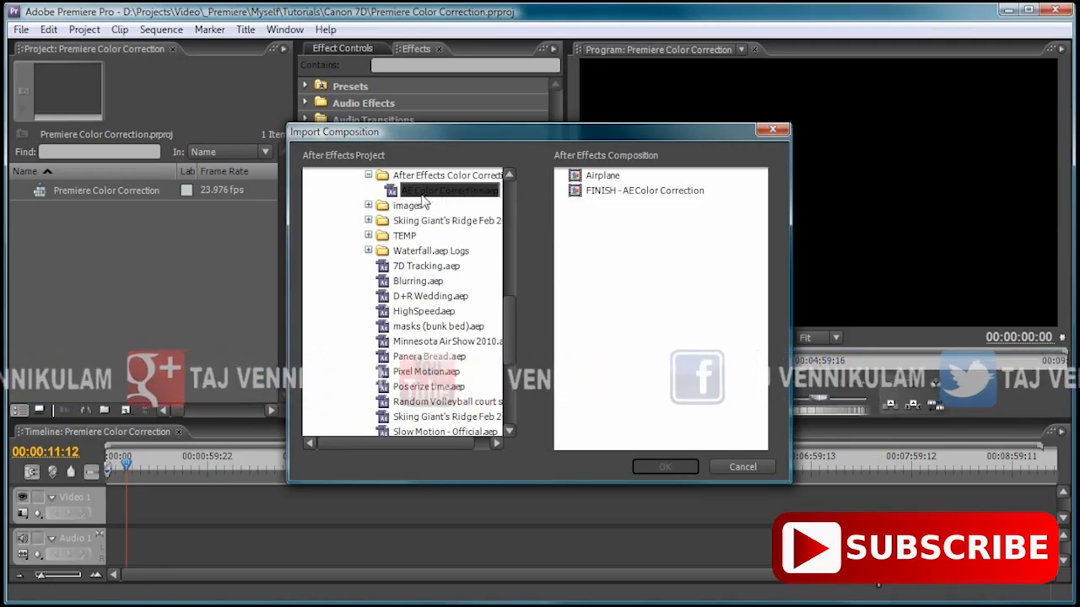
{"action": "left_click", "coordinate": [602, 177]}
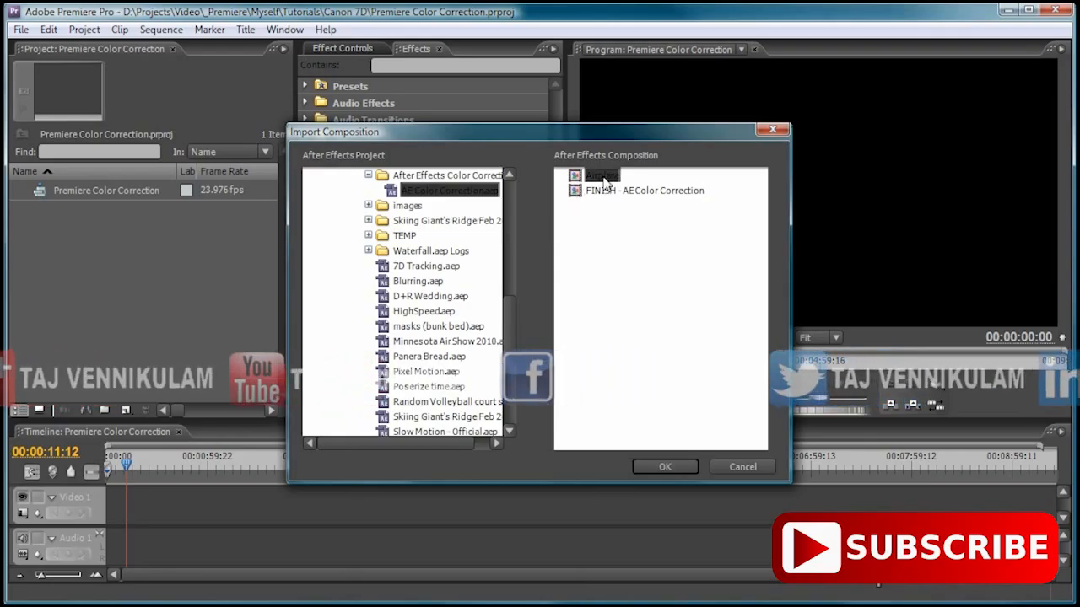
{"action": "left_click", "coordinate": [665, 467]}
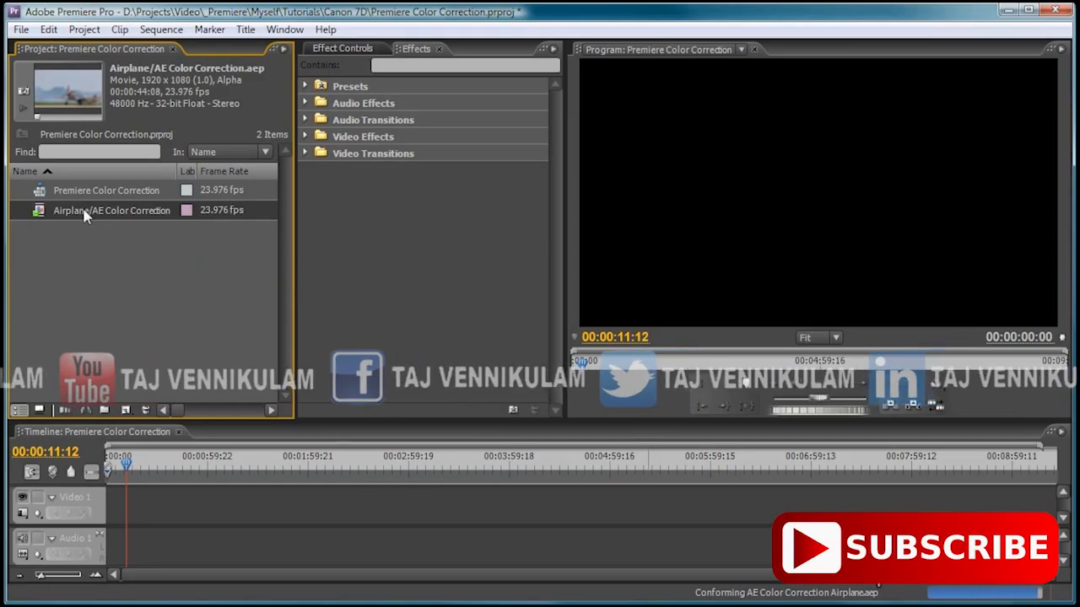
Place the linked Airplane composition at the start of Video 1 and scrub the playhead to about 00:00:06:12
{"action": "left_click_drag", "start_coordinate": [84, 212], "coordinate": [115, 509]}
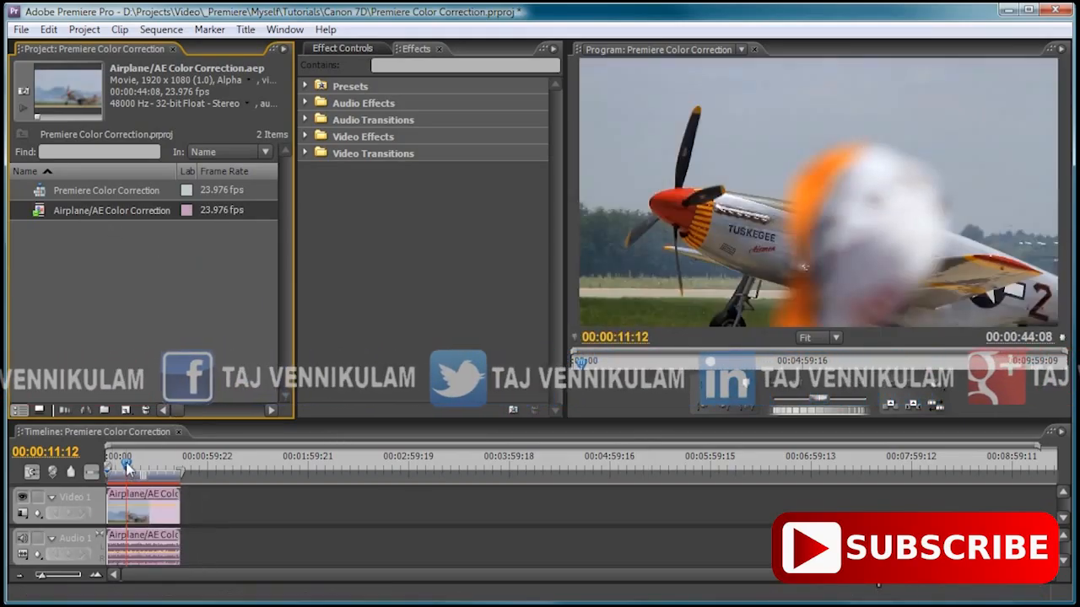
{"action": "left_click_drag", "start_coordinate": [127, 470], "coordinate": [122, 469]}
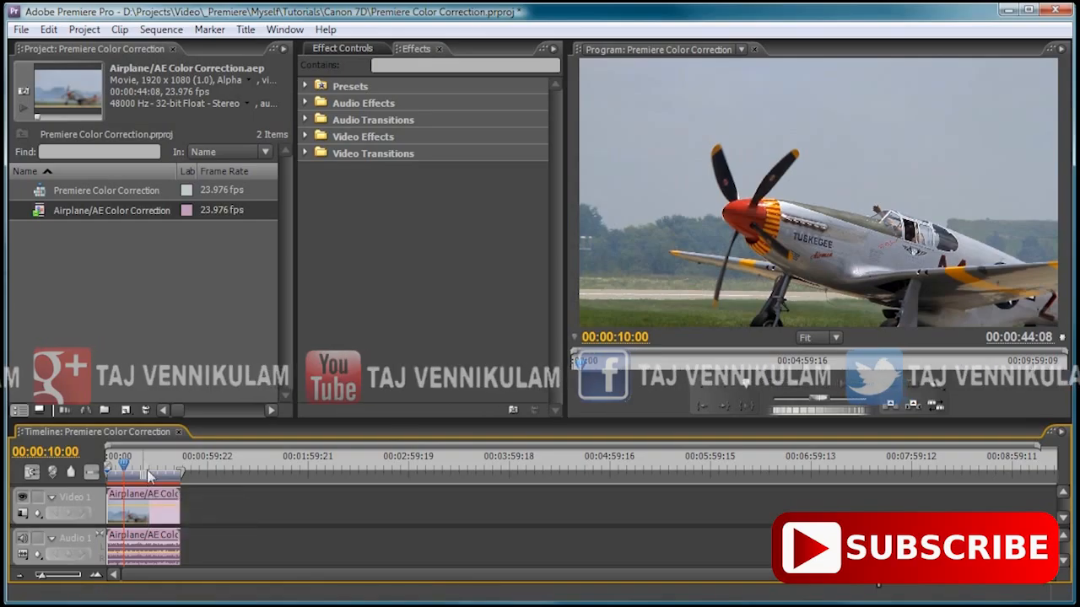
{"action": "mouse_move", "coordinate": [124, 479]}
{"action": "left_mouse_down"}
{"action": "mouse_move", "coordinate": [142, 463]}
{"action": "mouse_move", "coordinate": [119, 470]}
{"action": "left_mouse_up"}
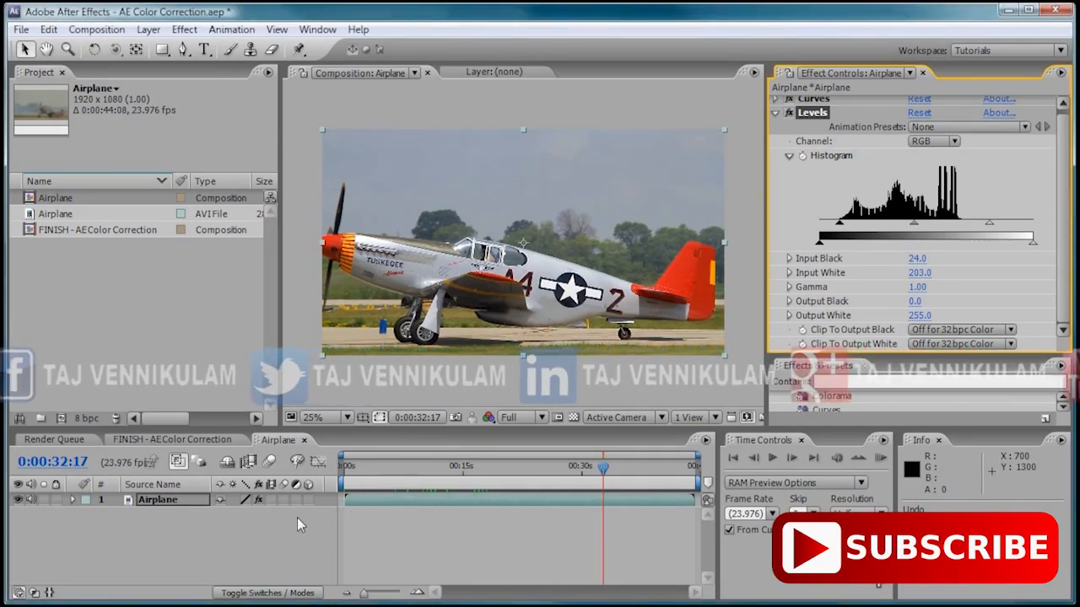
Turn the Airplane layer's effects off in After Effects, compare the linked clip in Premiere Pro, and turn the effects back on
{"action": "left_click", "coordinate": [259, 501]}
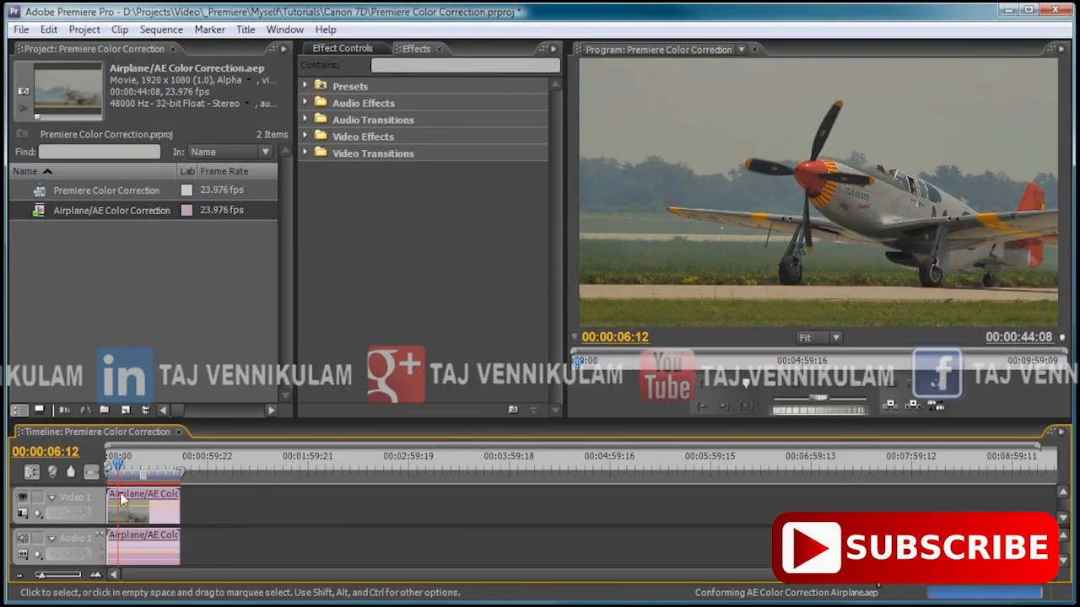
{"action": "mouse_move", "coordinate": [121, 470]}
{"action": "left_mouse_down"}
{"action": "mouse_move", "coordinate": [144, 468]}
{"action": "mouse_move", "coordinate": [123, 461]}
{"action": "left_mouse_up"}
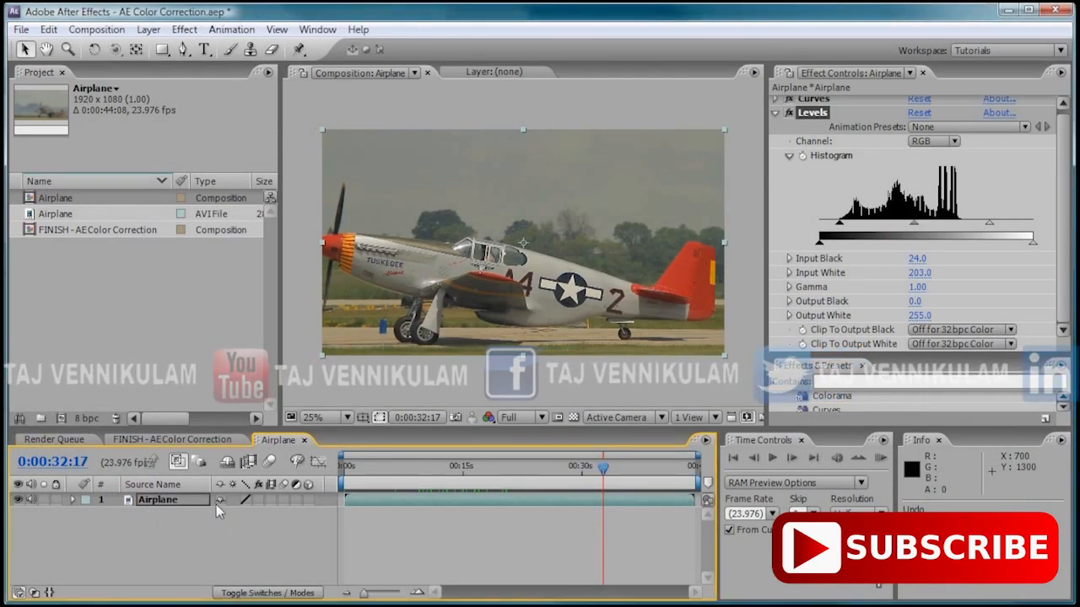
{"action": "left_click", "coordinate": [257, 500]}
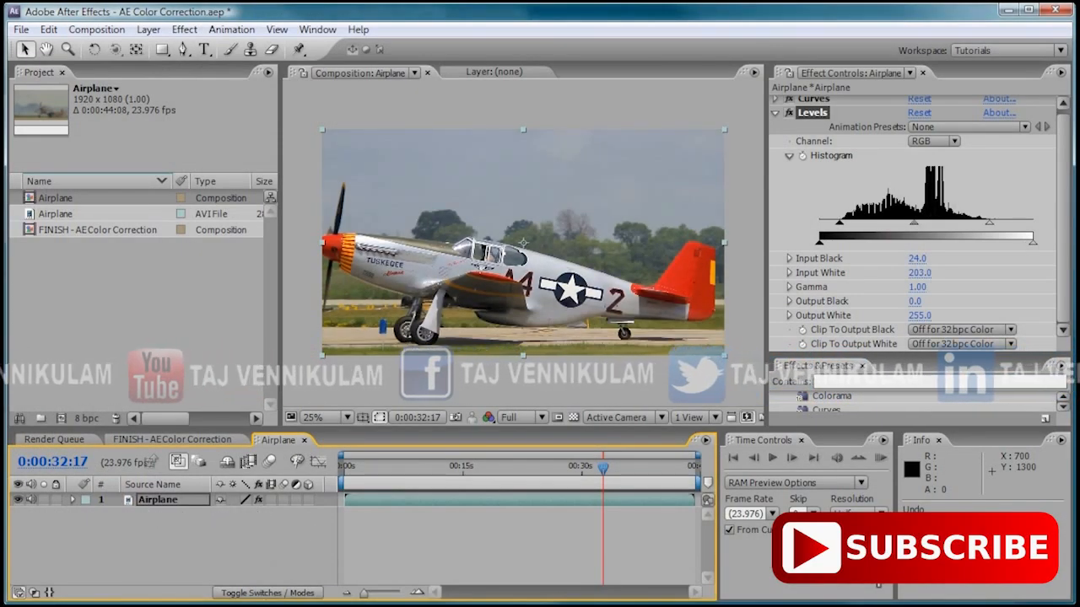